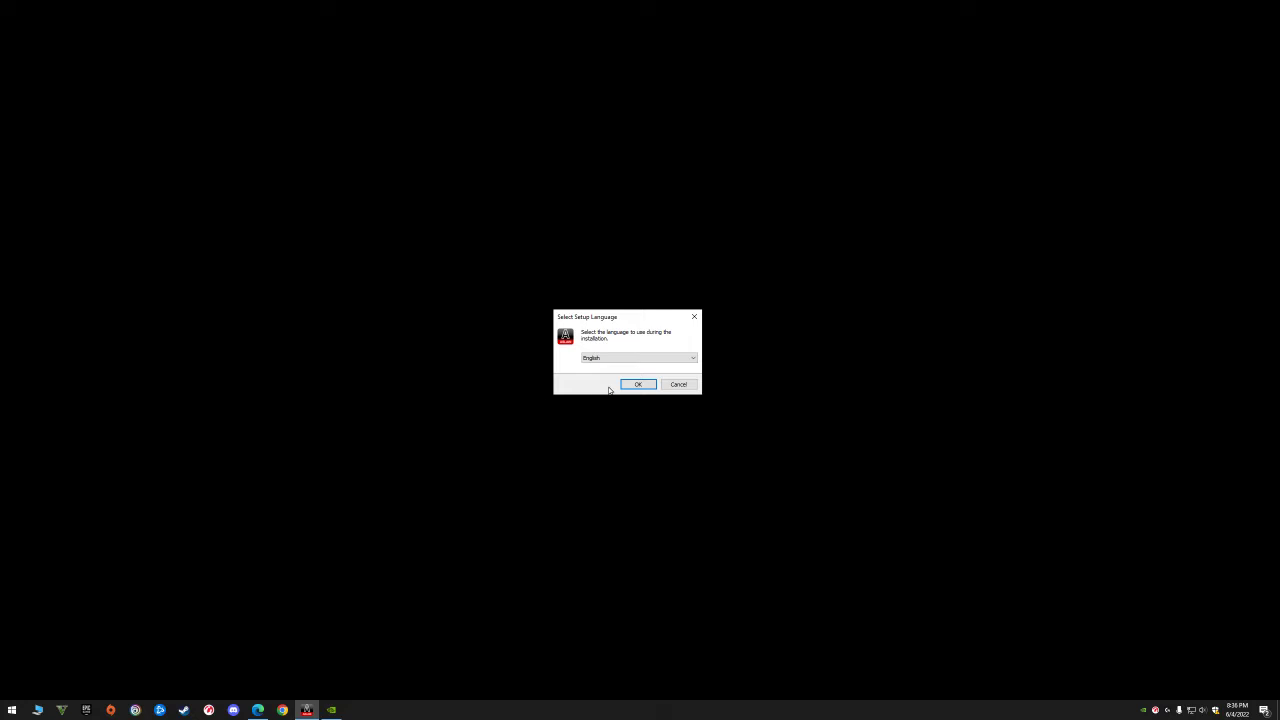
- Start the modpack setup in English and proceed past the welcome and changelog pages
{"action": "left_click", "coordinate": [634, 388]}
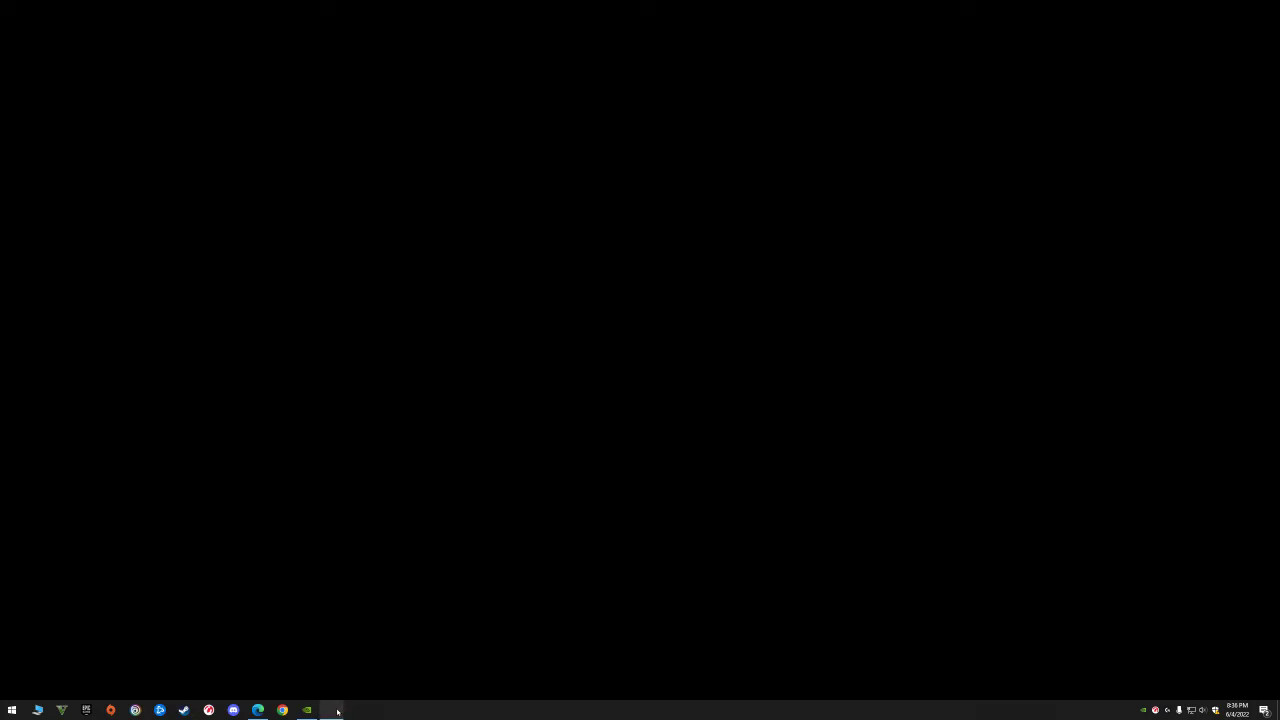
{"action": "mouse_move", "coordinate": [337, 711]}
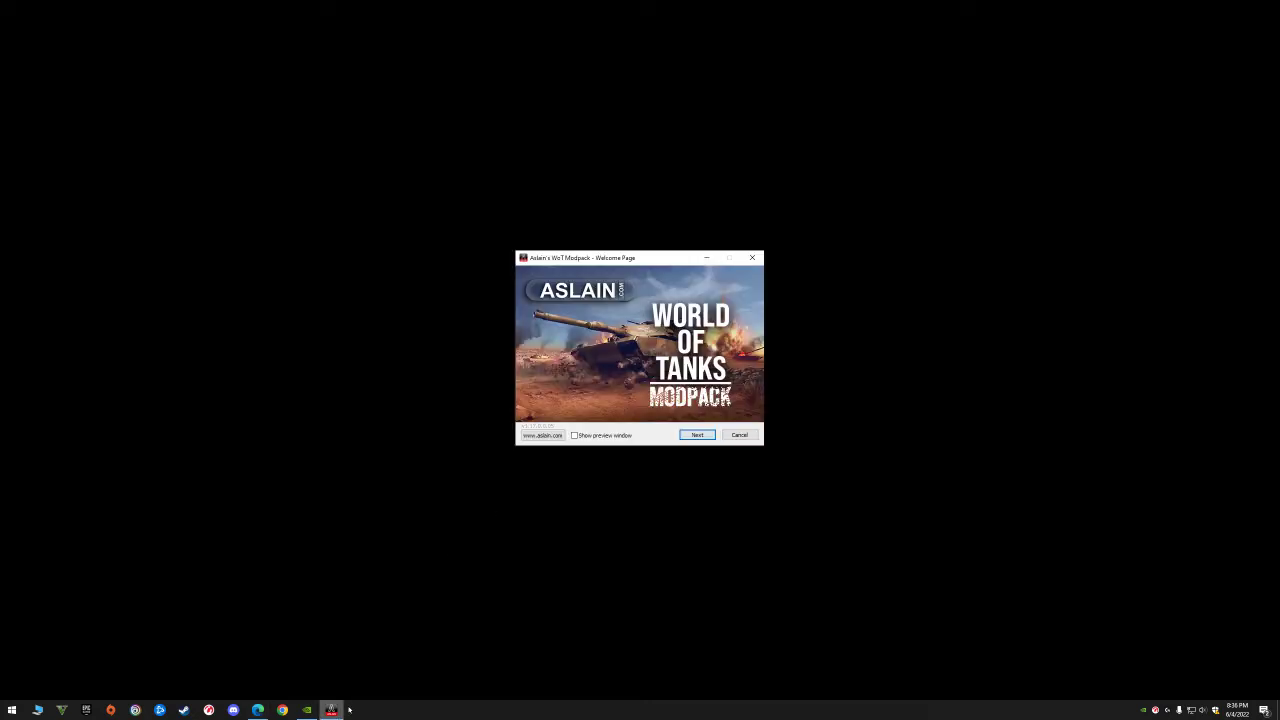
{"action": "left_click_drag", "start_coordinate": [646, 261], "coordinate": [648, 254]}
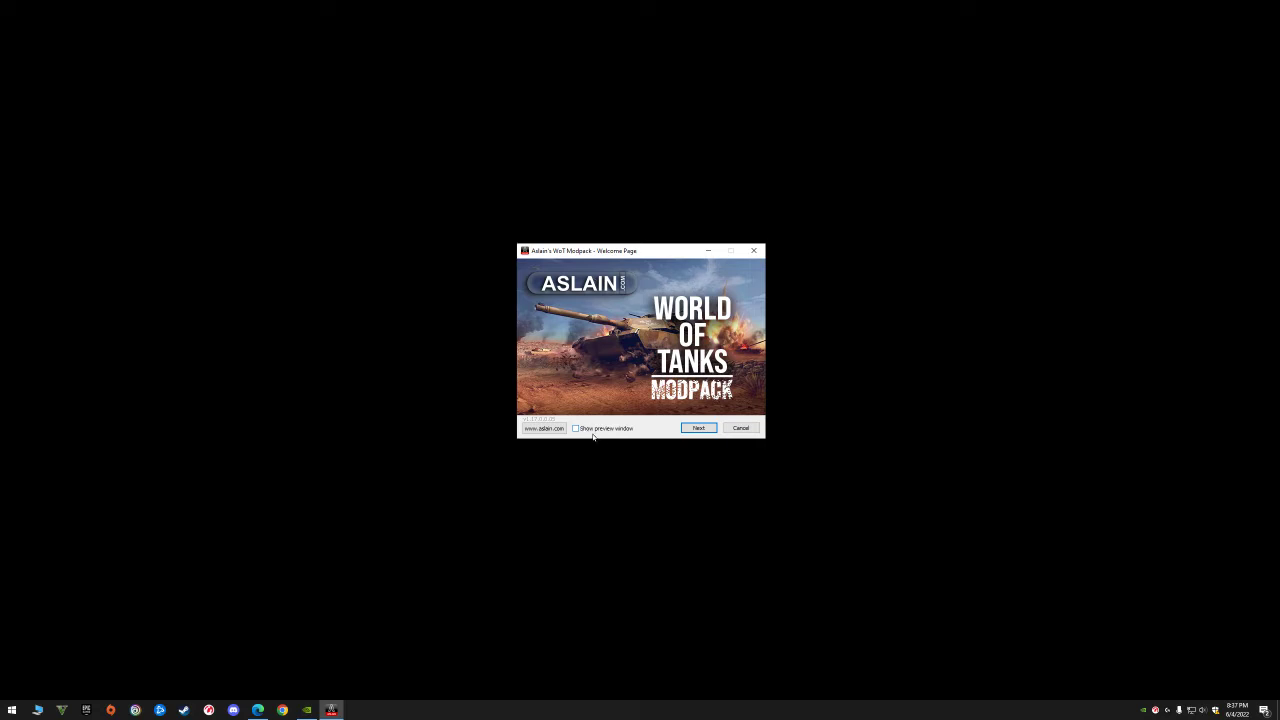
{"action": "left_click", "coordinate": [698, 429]}
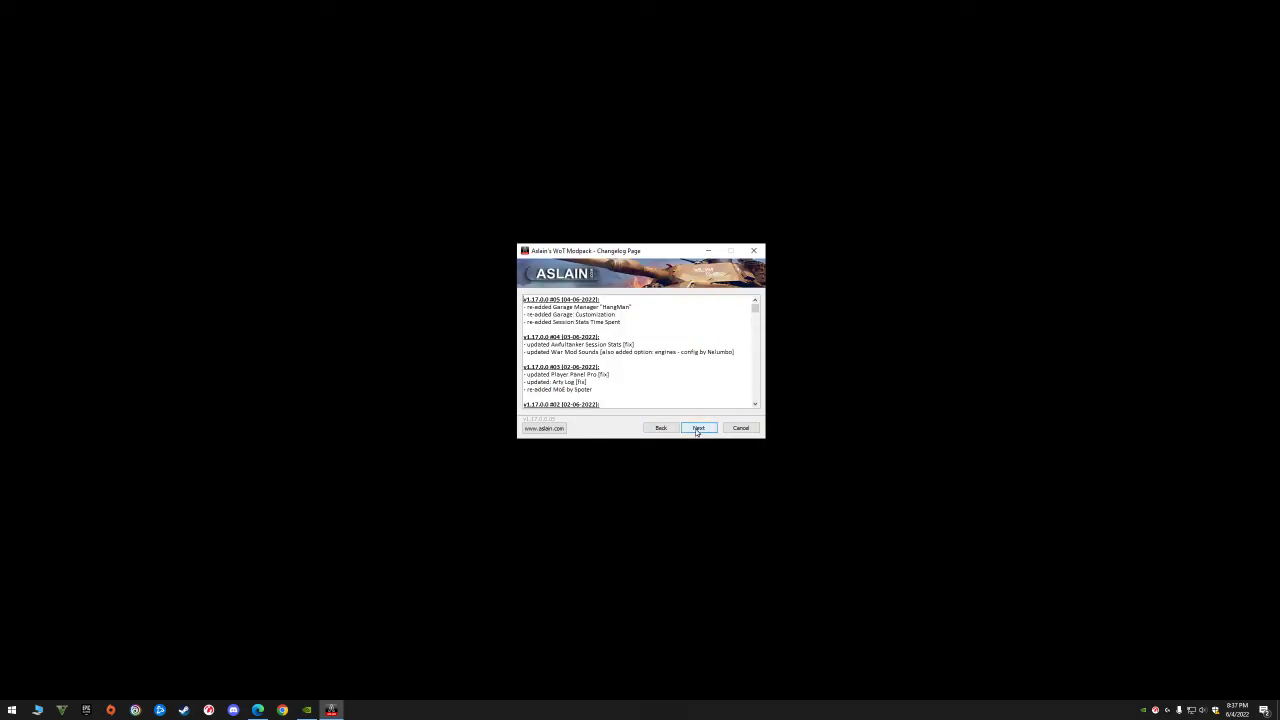
{"action": "left_click", "coordinate": [698, 429]}
- Accept C:\Games\World_of_Tanks_NA as the installation folder and continue to the mod selection
{"action": "left_click", "coordinate": [607, 334]}
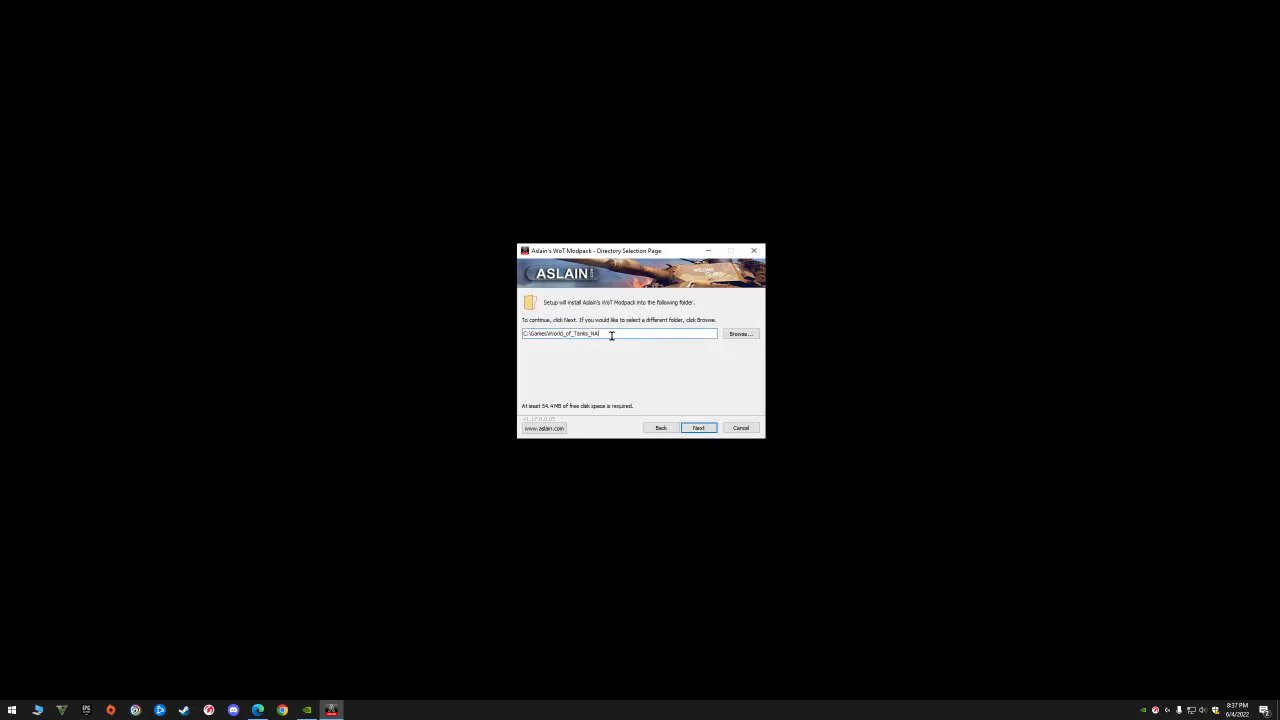
{"action": "mouse_move", "coordinate": [607, 334]}
{"action": "left_mouse_down"}
{"action": "mouse_move", "coordinate": [533, 337]}
{"action": "mouse_move", "coordinate": [612, 334]}
{"action": "left_mouse_up"}
{"action": "left_click", "coordinate": [534, 337]}
{"action": "left_click", "coordinate": [600, 334]}
{"action": "left_click", "coordinate": [697, 429]}
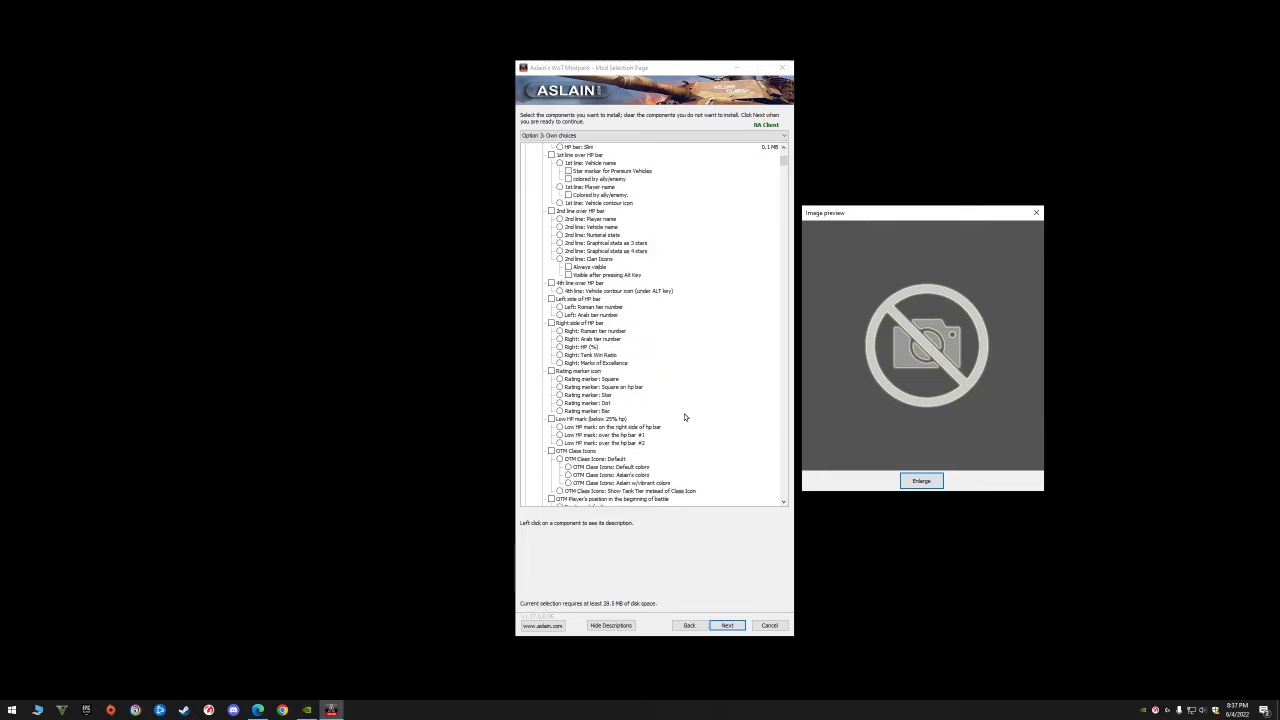
- Review the vehicle contour icon choices and the PMOD zoom-out settings for arcade, tactical and SPG strategic modes
{"action": "left_click", "coordinate": [786, 156]}
{"action": "left_click_drag", "start_coordinate": [786, 156], "coordinate": [784, 259]}
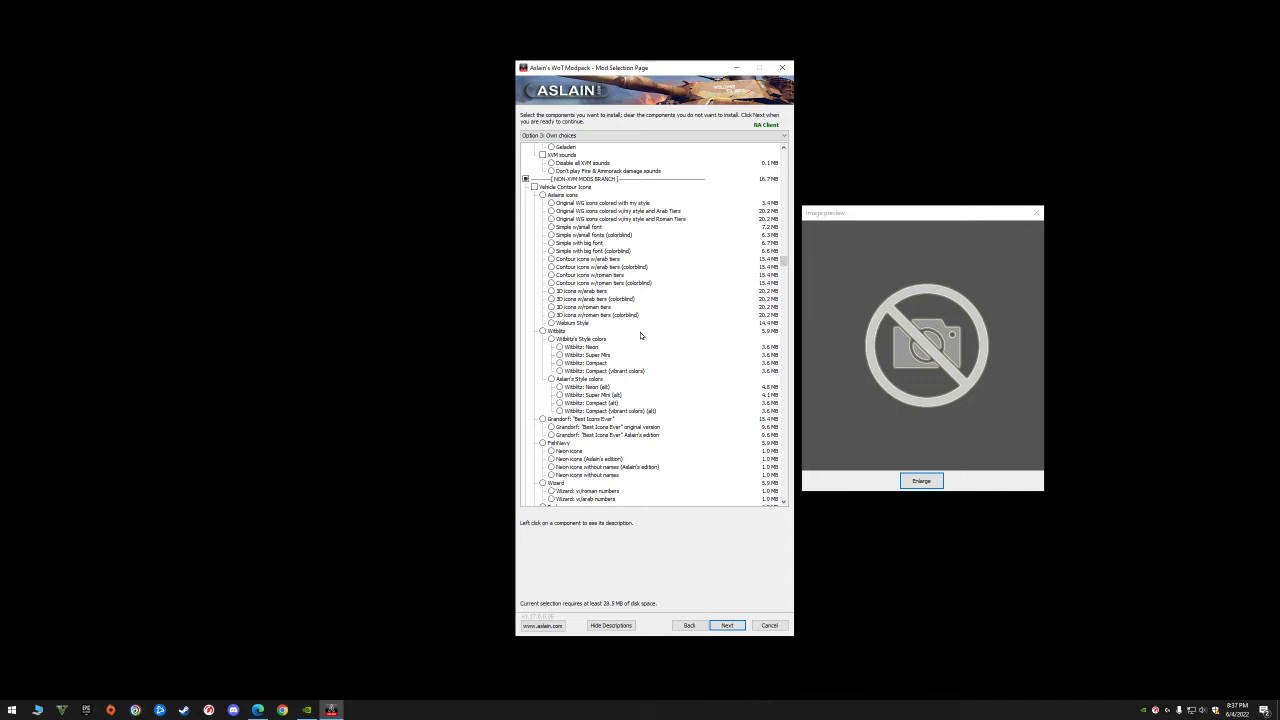
{"action": "scroll", "coordinate": [641, 335], "scroll_direction": "down", "scroll_amount": 8}
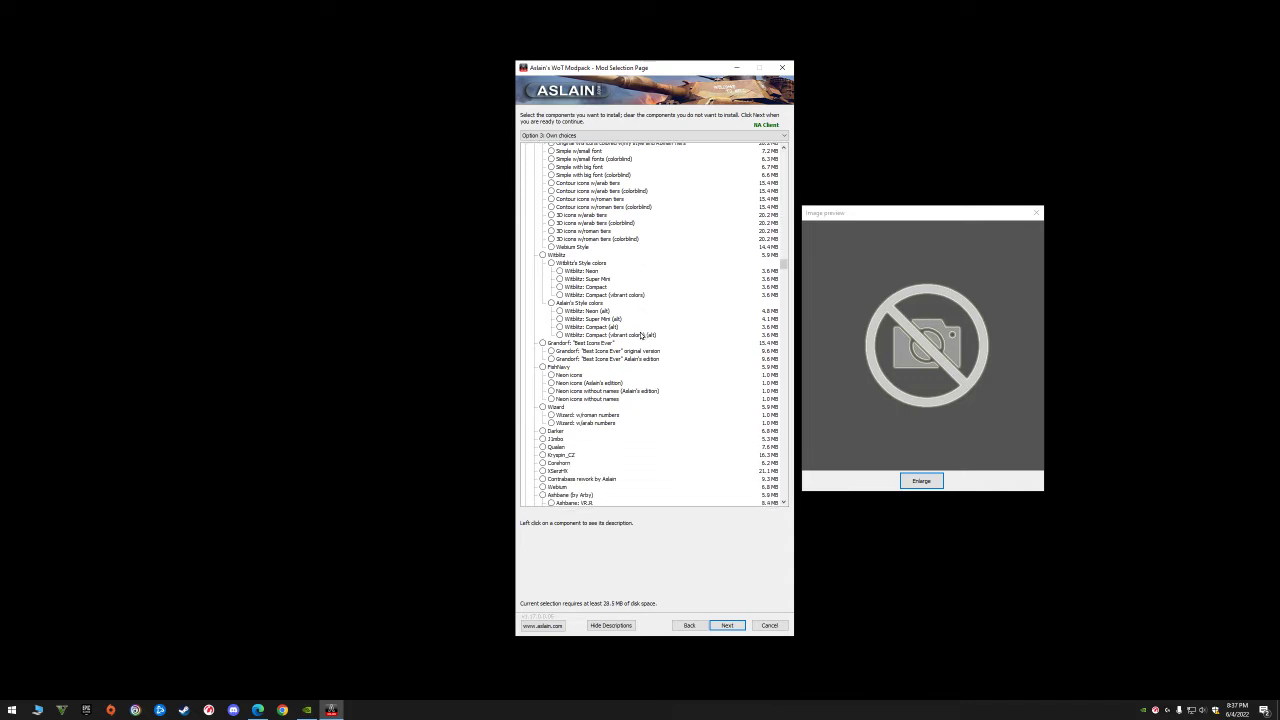
{"action": "scroll", "coordinate": [641, 335], "scroll_direction": "down", "scroll_amount": 15}
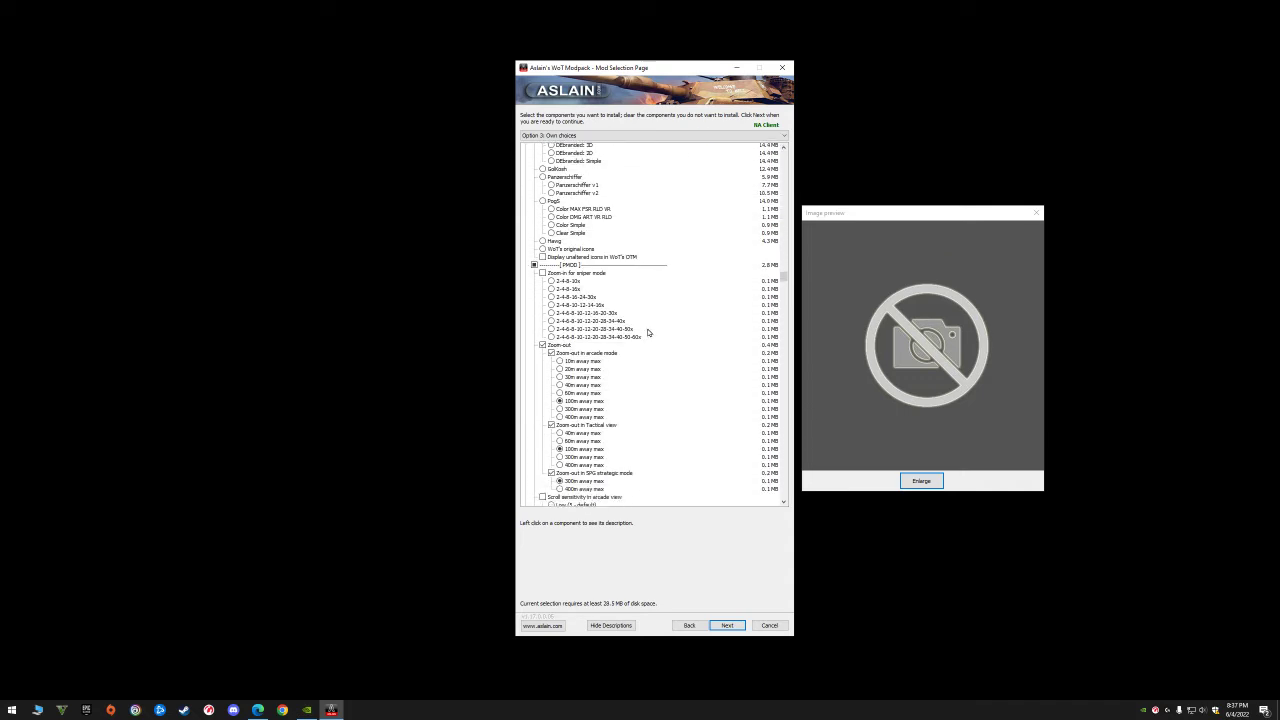
{"action": "scroll", "coordinate": [647, 333], "scroll_direction": "down", "scroll_amount": 2}
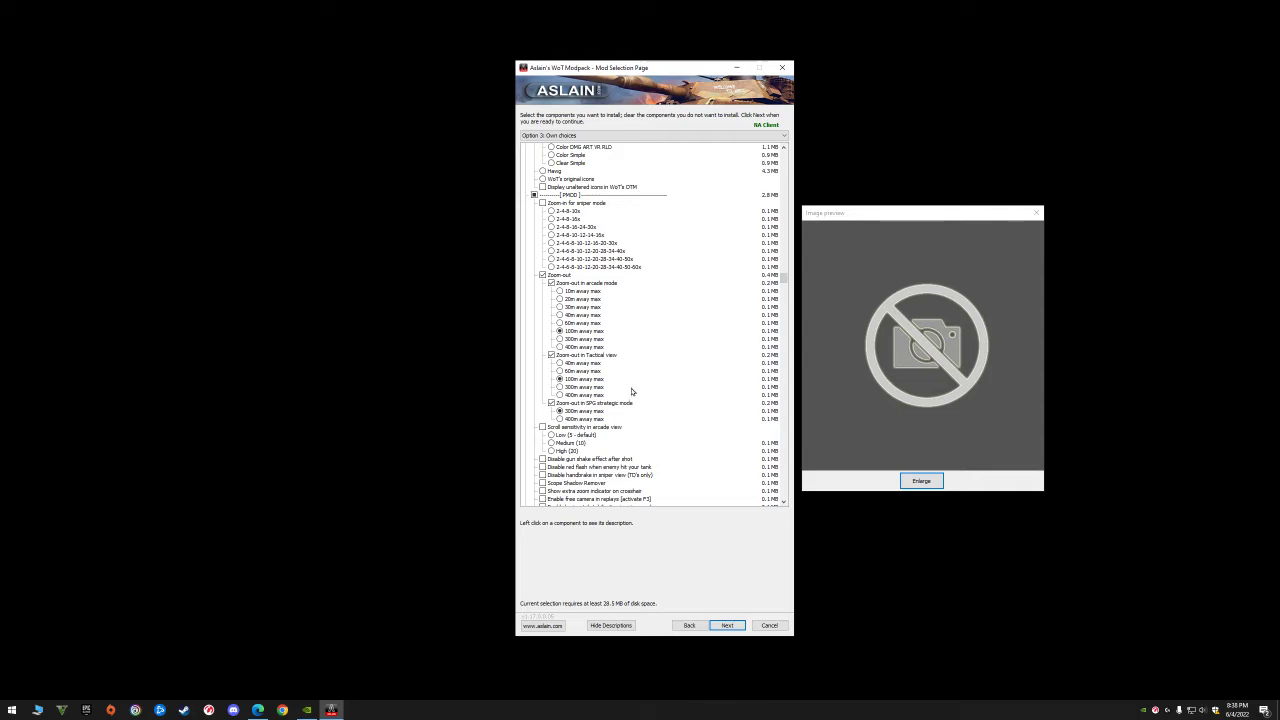
{"action": "scroll", "coordinate": [633, 392], "scroll_direction": "down", "scroll_amount": 1}
{"action": "scroll", "coordinate": [633, 392], "scroll_direction": "down", "scroll_amount": 3}
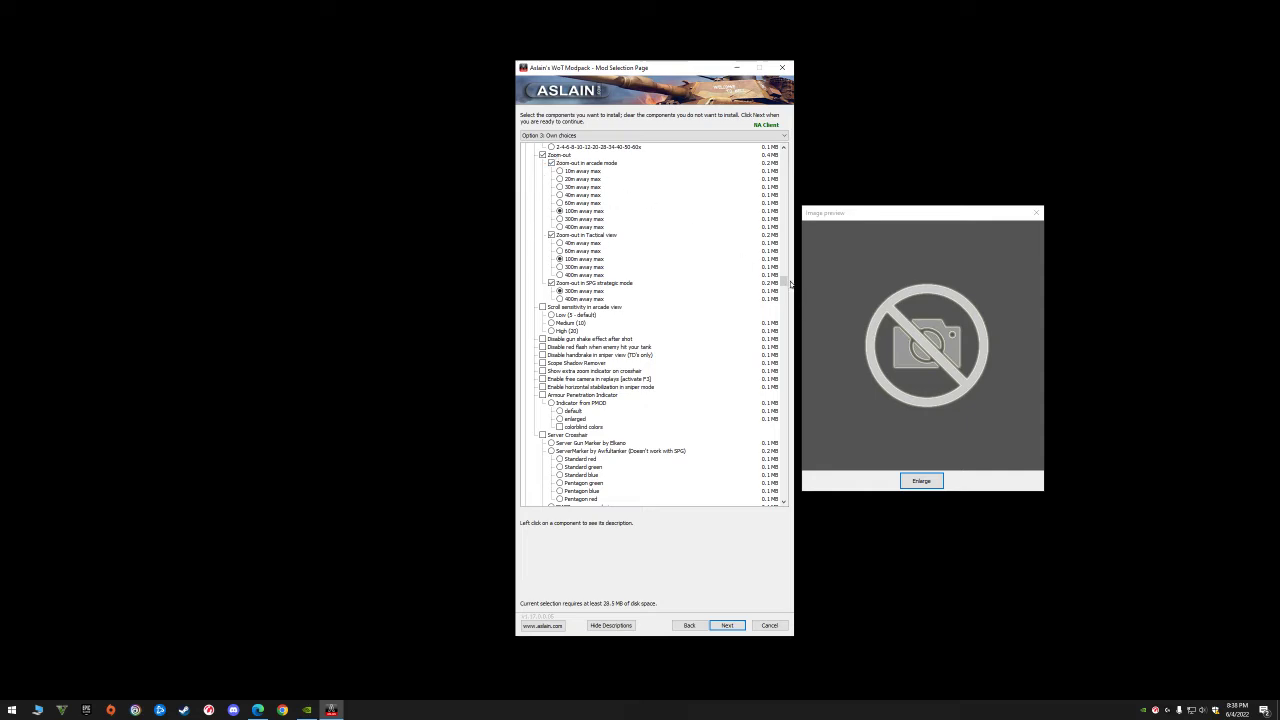
{"action": "scroll", "coordinate": [608, 343], "scroll_direction": "down", "scroll_amount": 1}
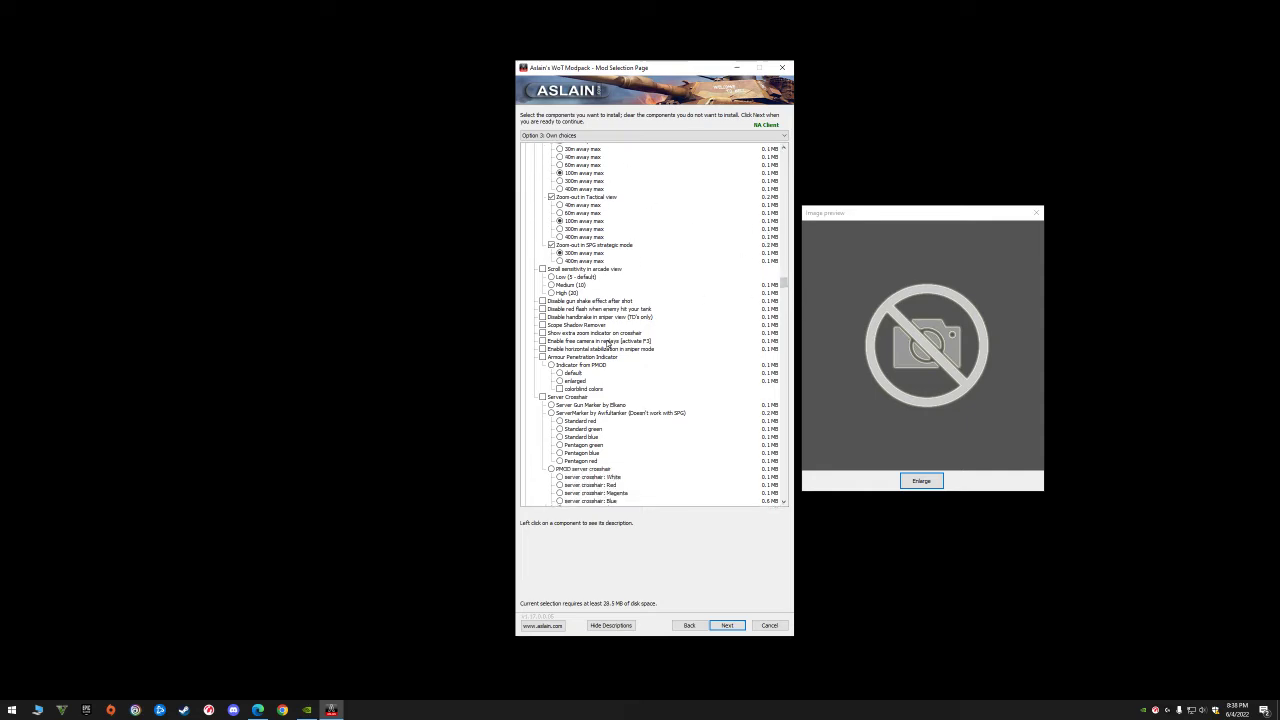
- Choose the White Koratnich crosshair and the Pulse aim circle in the Crosshairs section
{"action": "scroll", "coordinate": [607, 343], "scroll_direction": "down", "scroll_amount": 12}
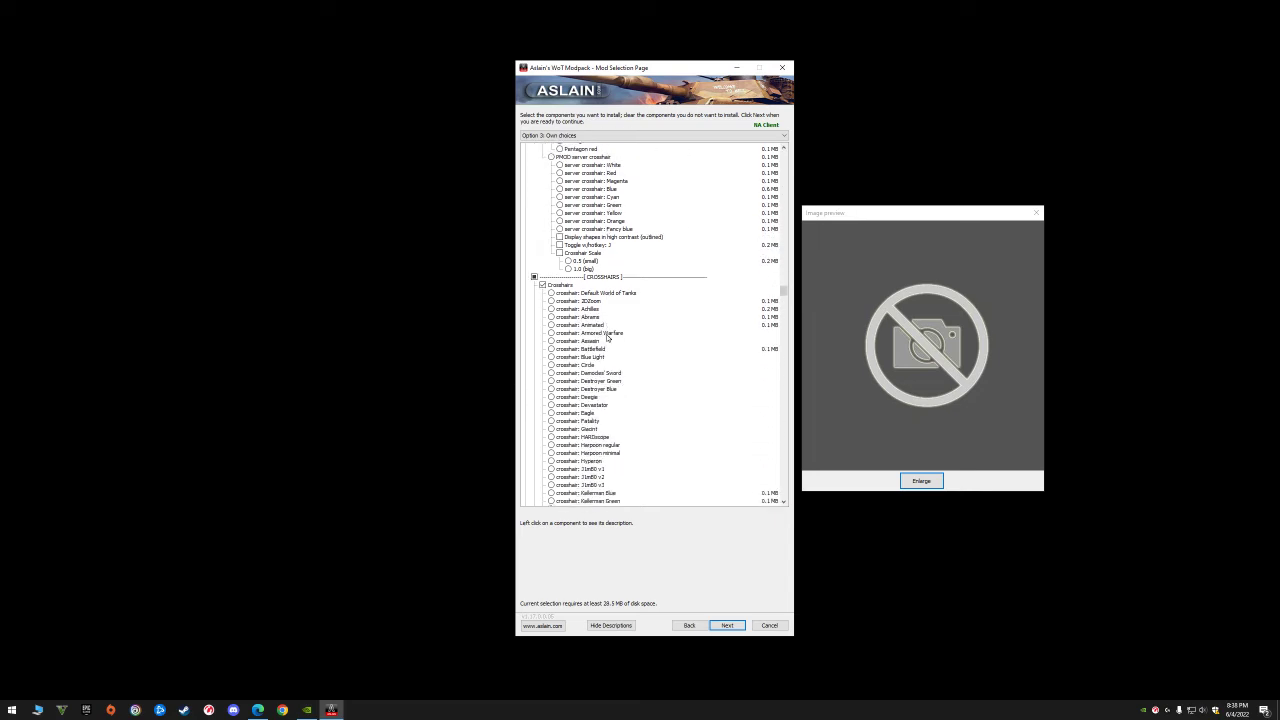
{"action": "scroll", "coordinate": [607, 340], "scroll_direction": "down", "scroll_amount": 3}
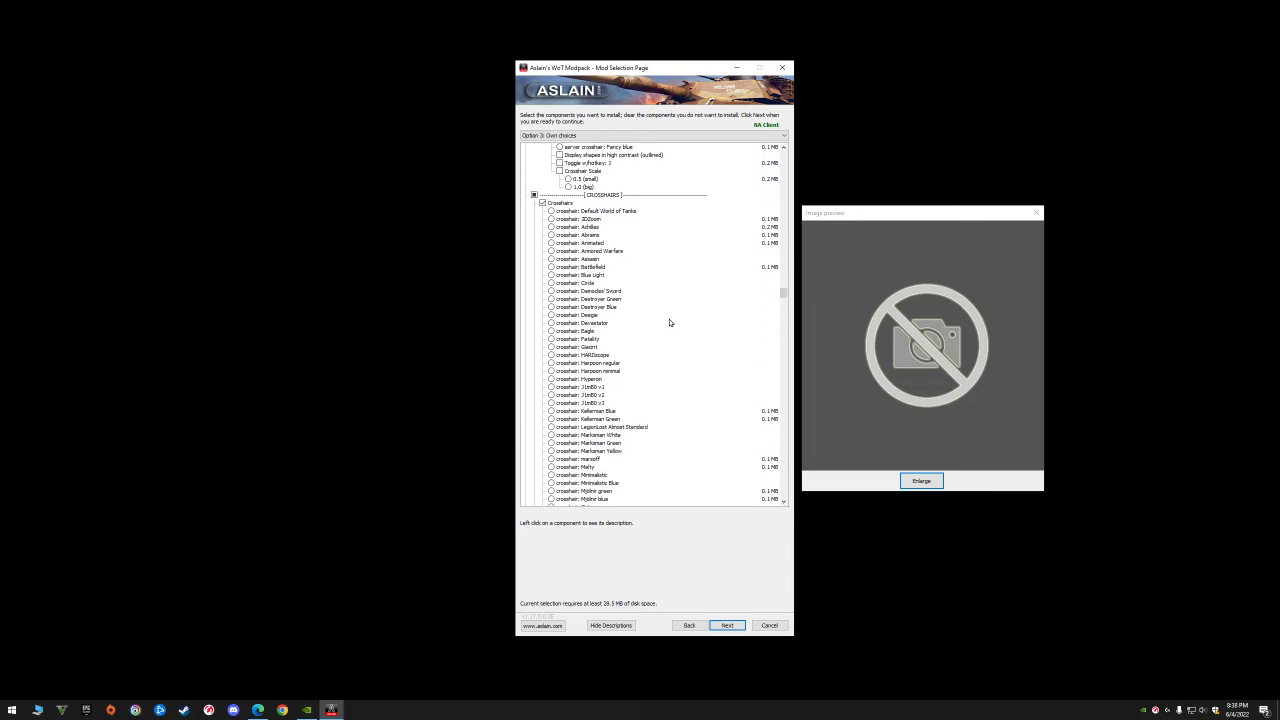
{"action": "scroll", "coordinate": [669, 320], "scroll_direction": "down", "scroll_amount": 3}
{"action": "scroll", "coordinate": [620, 360], "scroll_direction": "down", "scroll_amount": 9}
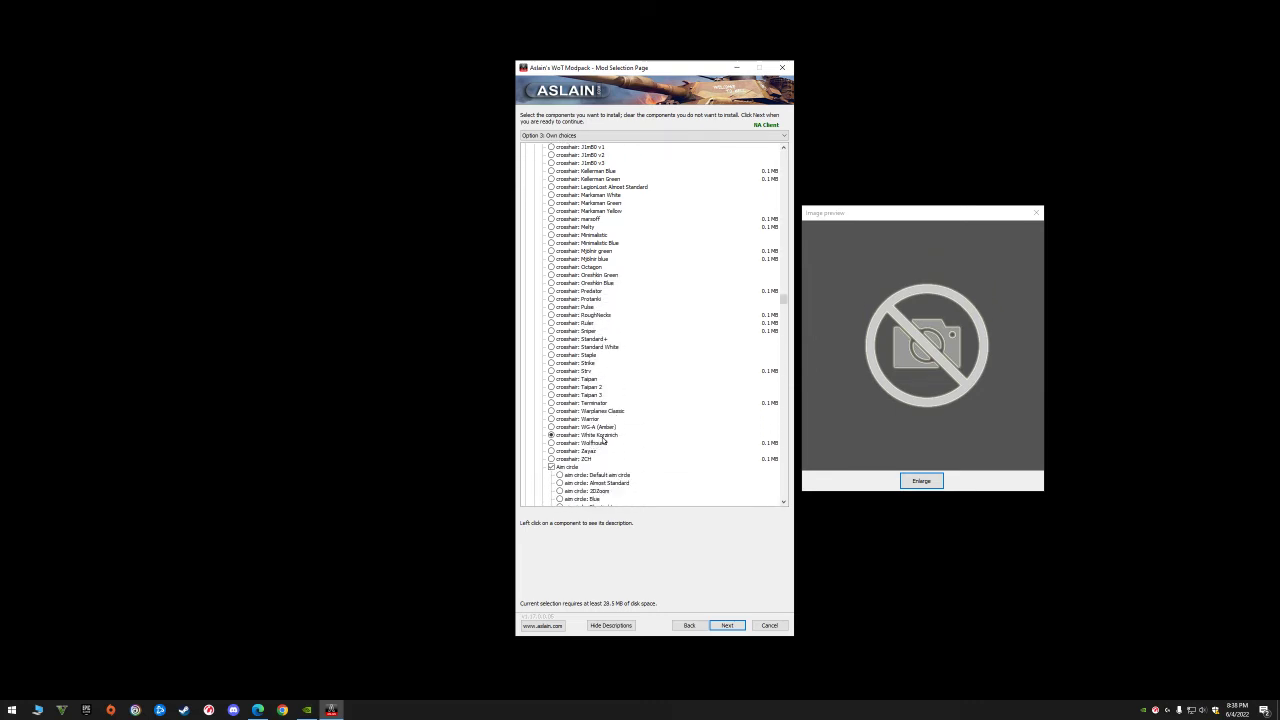
{"action": "left_click", "coordinate": [609, 436]}
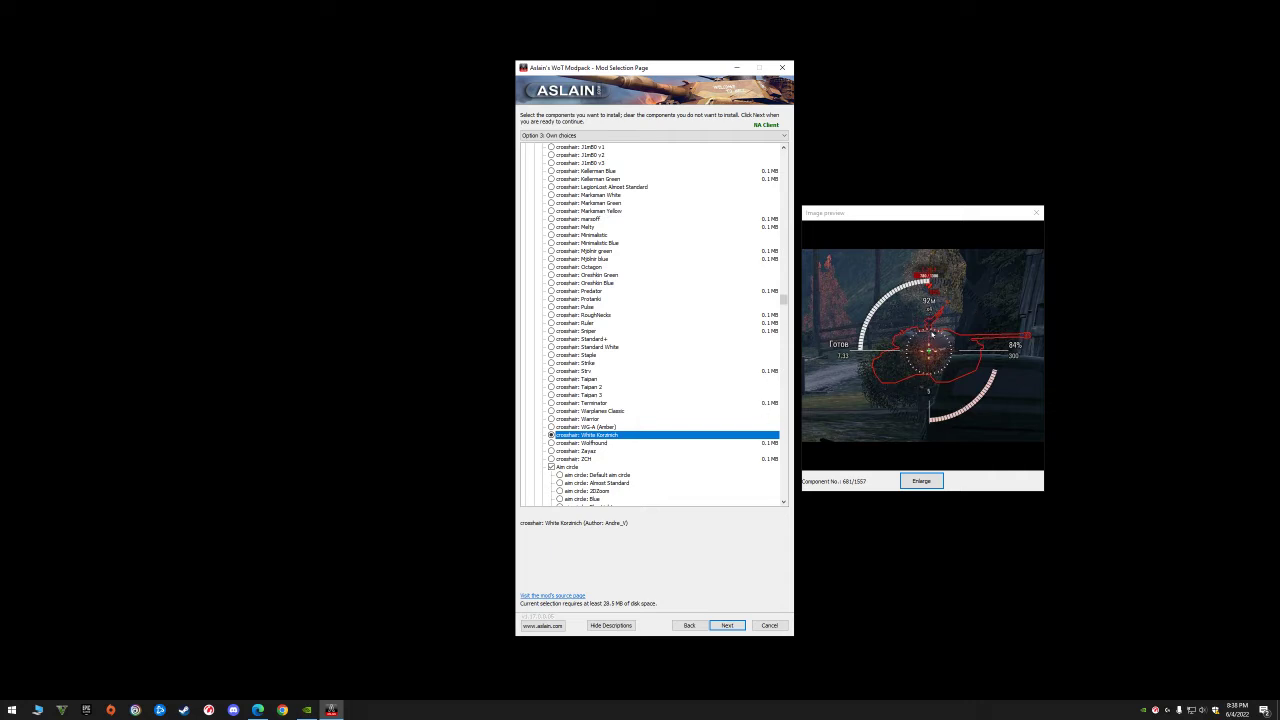
{"action": "scroll", "coordinate": [634, 460], "scroll_direction": "down", "scroll_amount": 7}
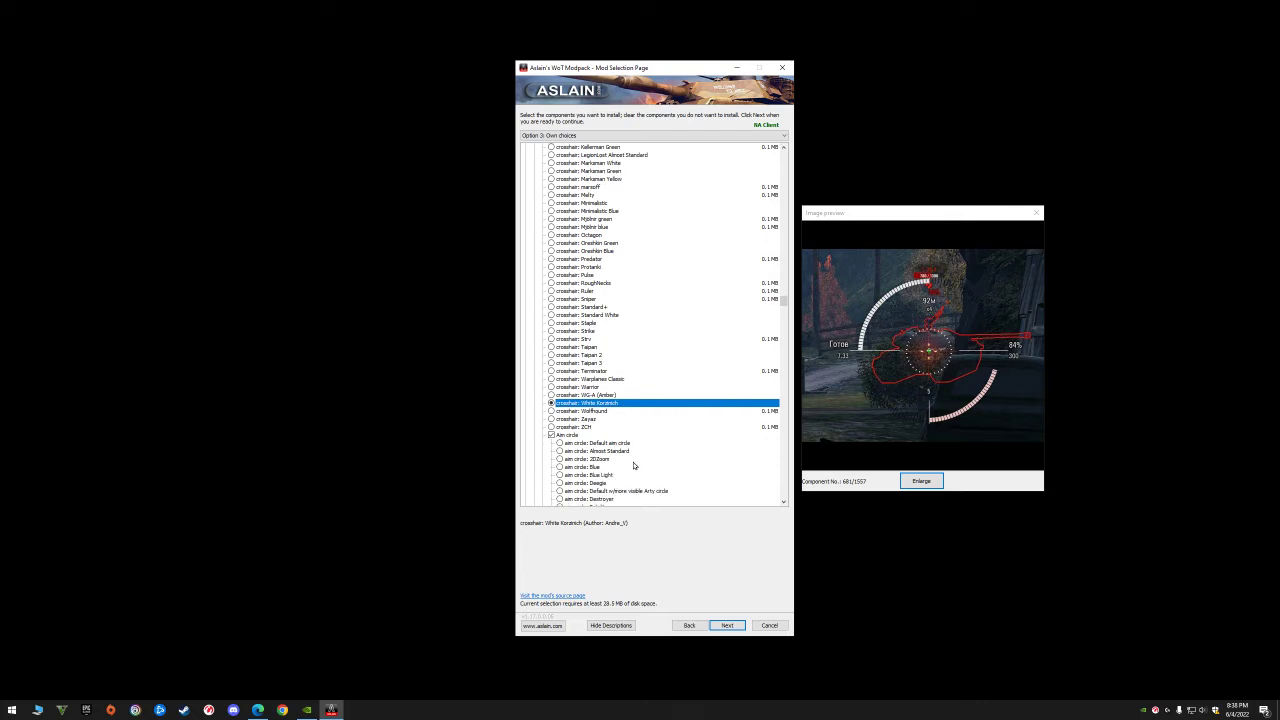
{"action": "left_click", "coordinate": [599, 437]}
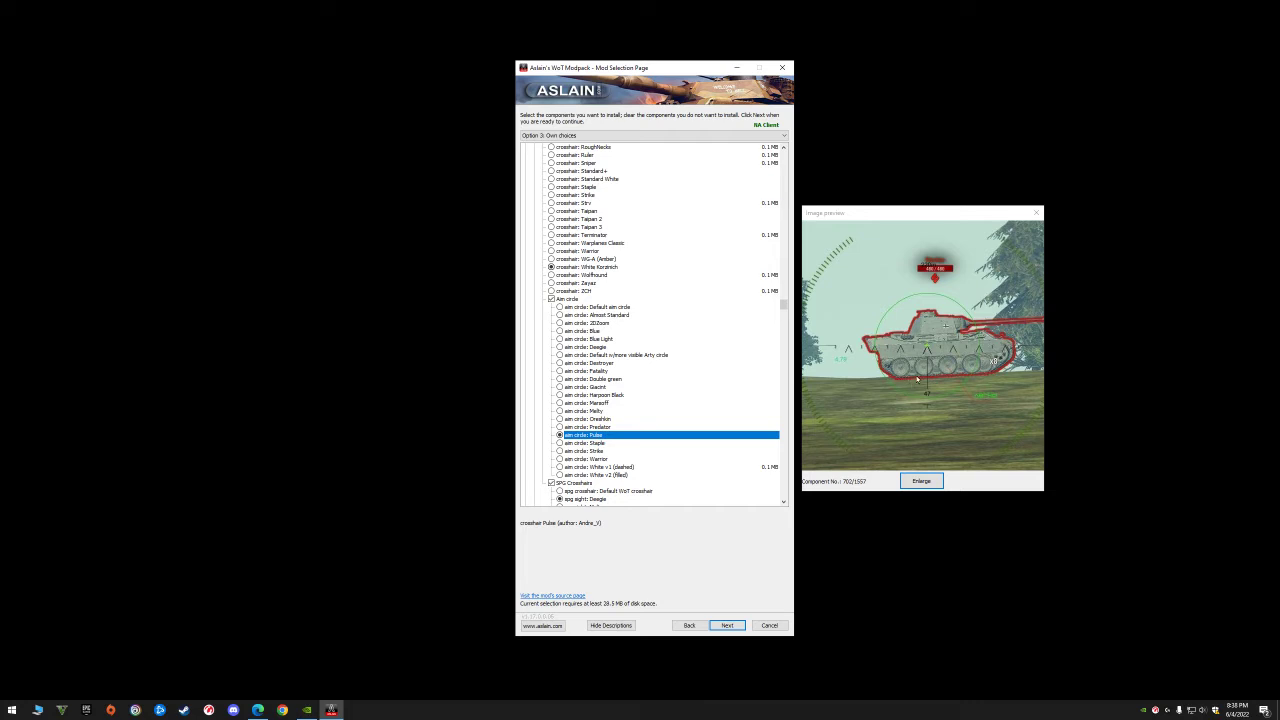
- Compare the default WoT SPG crosshair with the Deegie sight and select Deegie for SPG Crosshairs
{"action": "scroll", "coordinate": [646, 421], "scroll_direction": "down", "scroll_amount": 4}
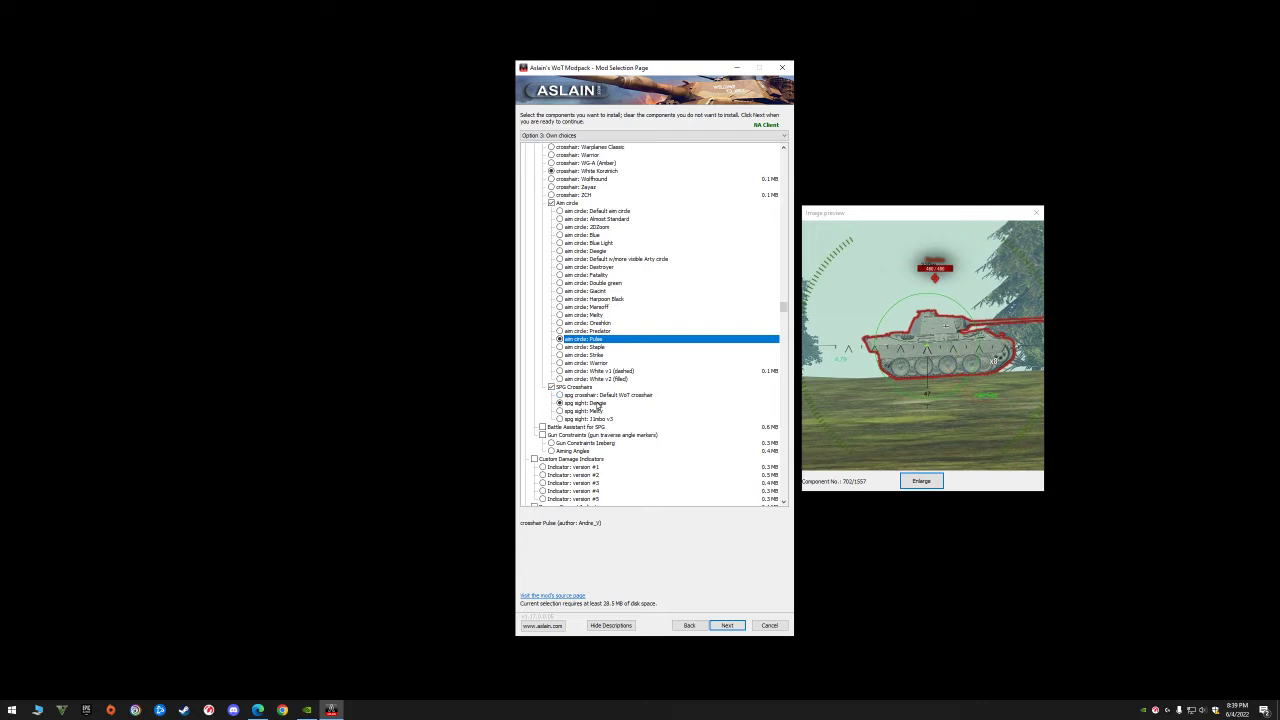
{"action": "left_click", "coordinate": [604, 404]}
{"action": "left_click", "coordinate": [621, 395]}
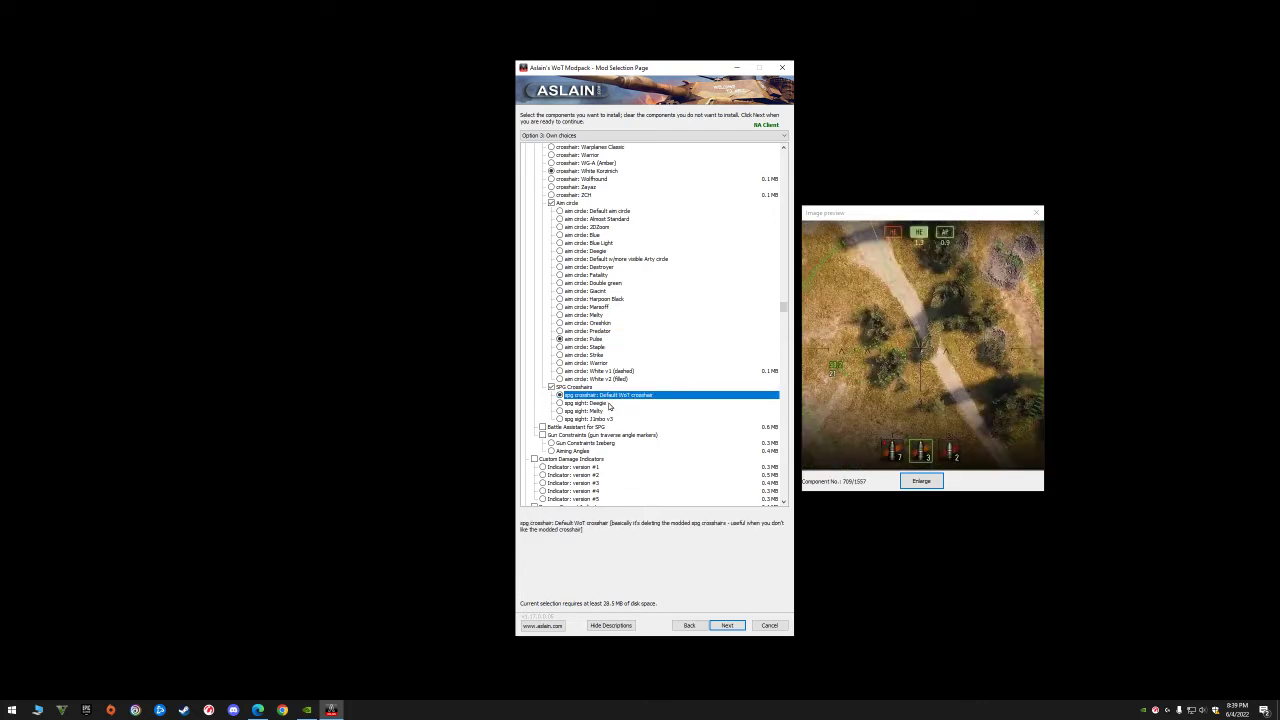
{"action": "left_click", "coordinate": [607, 404]}
{"action": "left_click", "coordinate": [623, 396]}
{"action": "left_click", "coordinate": [625, 406]}
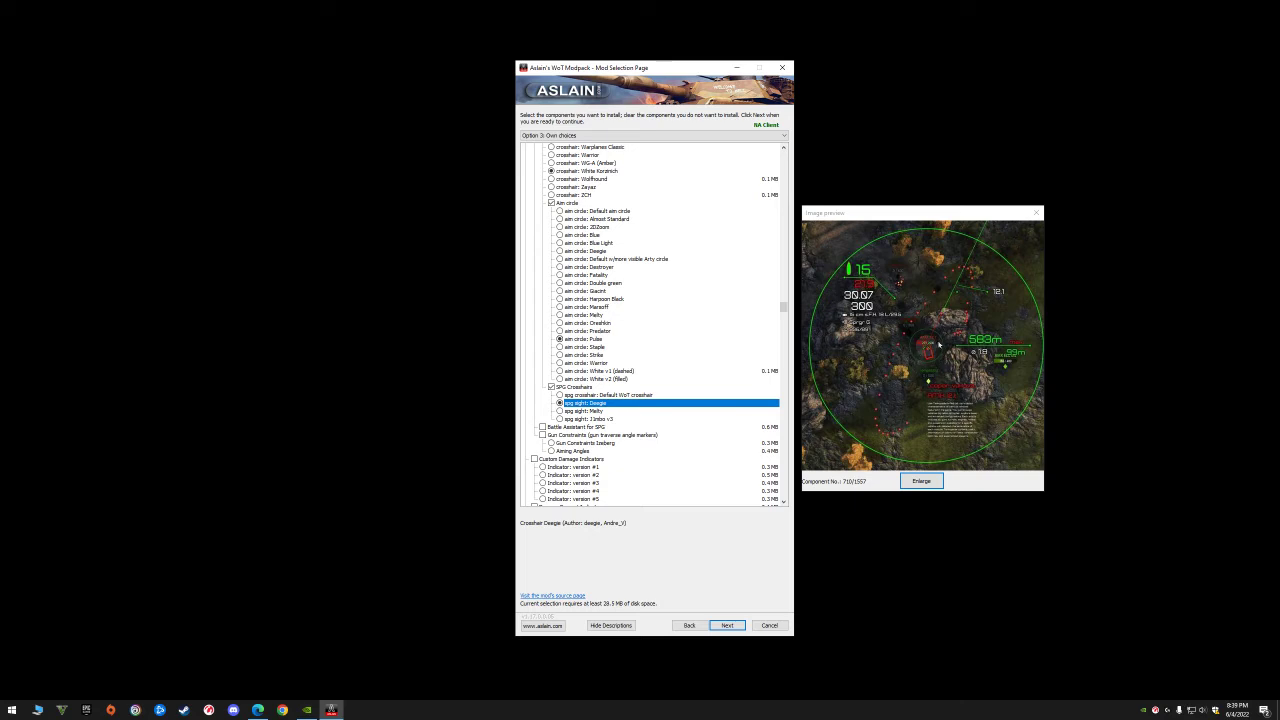
- Select the new-style Danger Lights and set AutoAim Indication+ to block shooting at wrecks and at allies
{"action": "scroll", "coordinate": [657, 434], "scroll_direction": "down", "scroll_amount": 10}
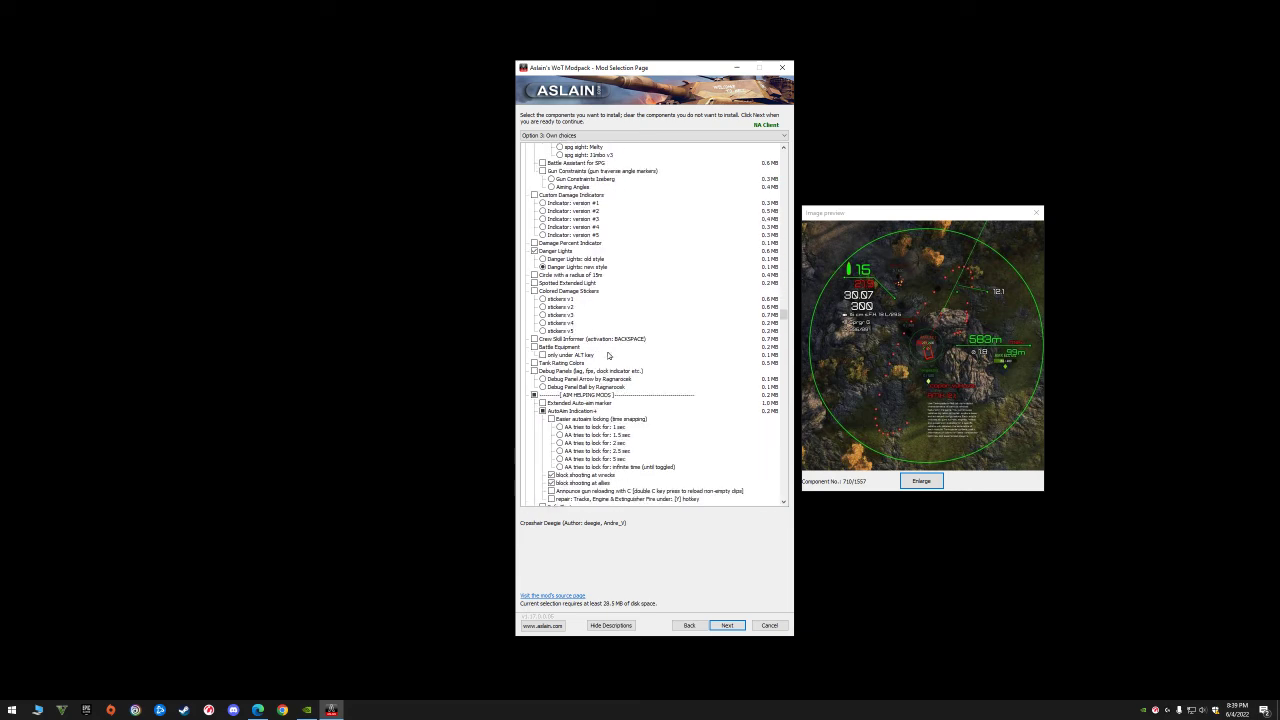
{"action": "left_click", "coordinate": [577, 268]}
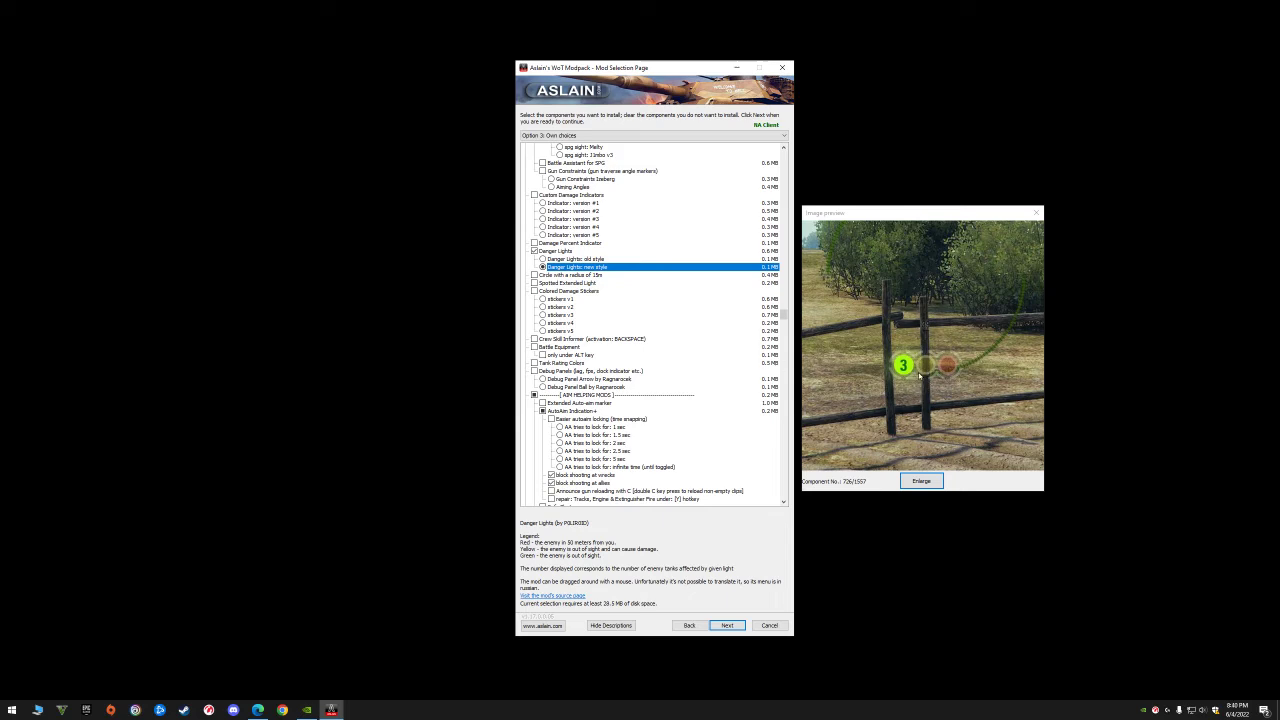
{"action": "scroll", "coordinate": [650, 395], "scroll_direction": "down", "scroll_amount": 2}
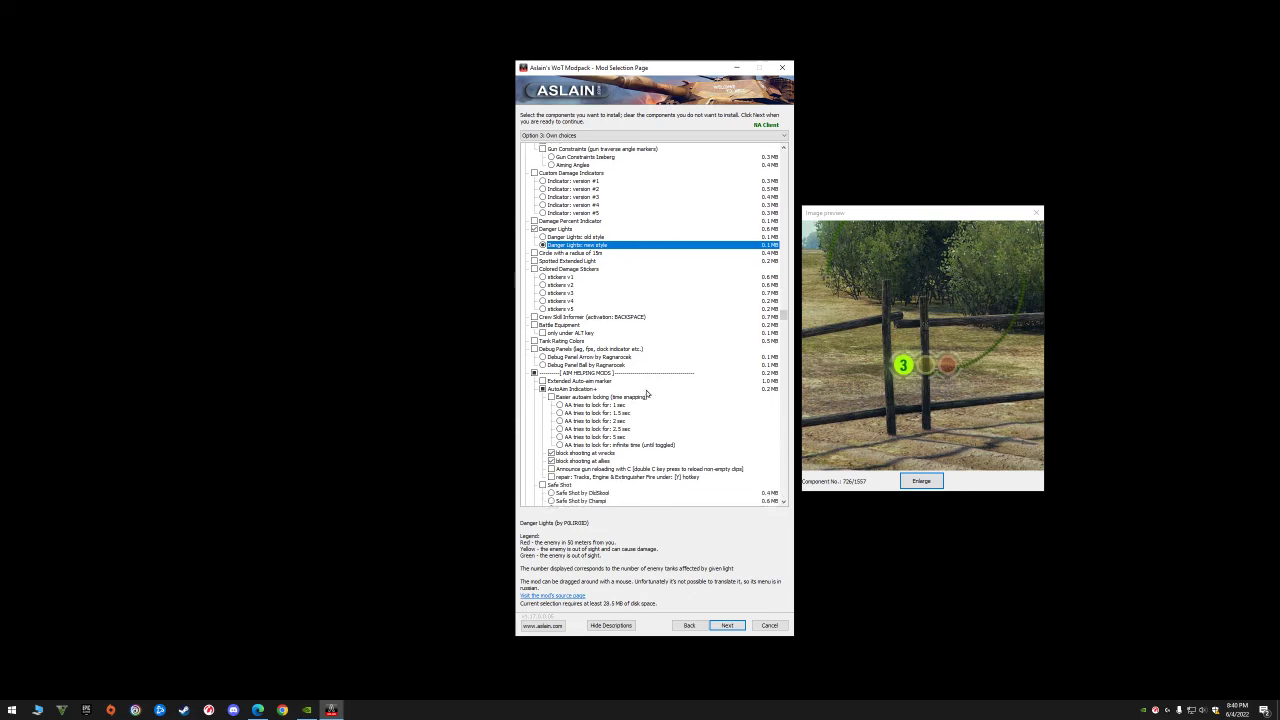
{"action": "scroll", "coordinate": [646, 394], "scroll_direction": "down", "scroll_amount": 2}
{"action": "left_click", "coordinate": [570, 340]}
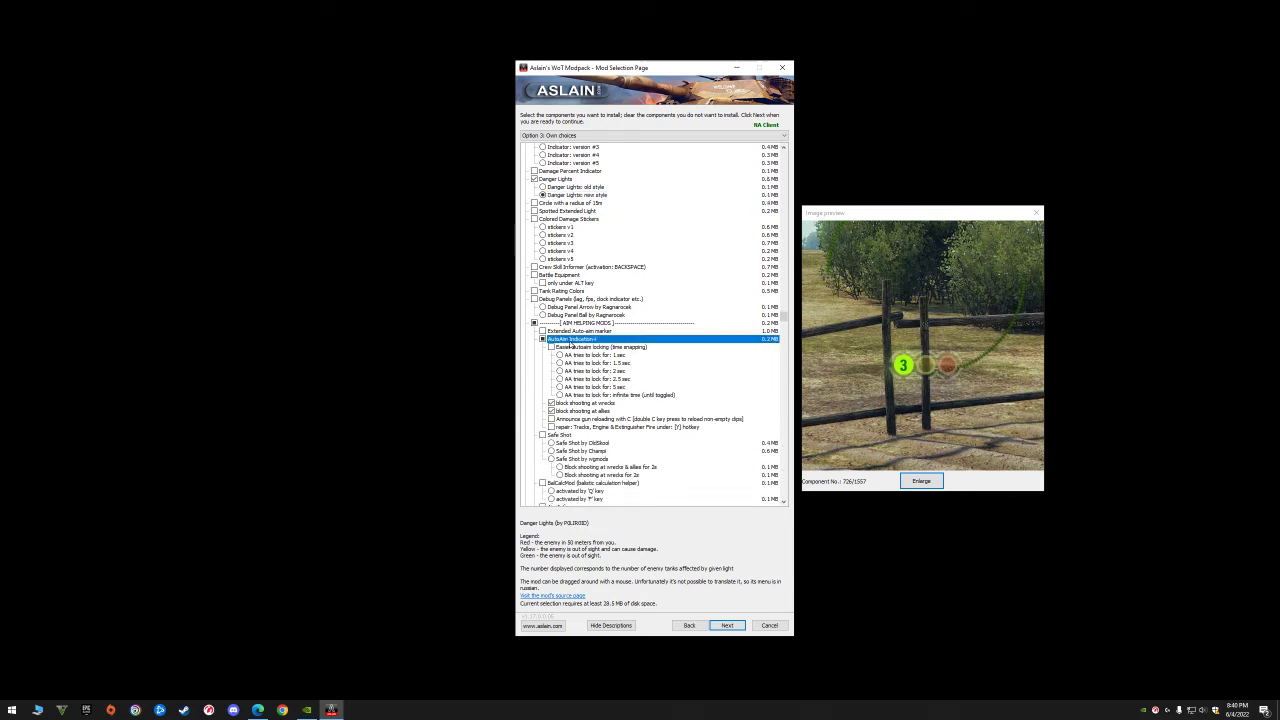
{"action": "left_click", "coordinate": [586, 404]}
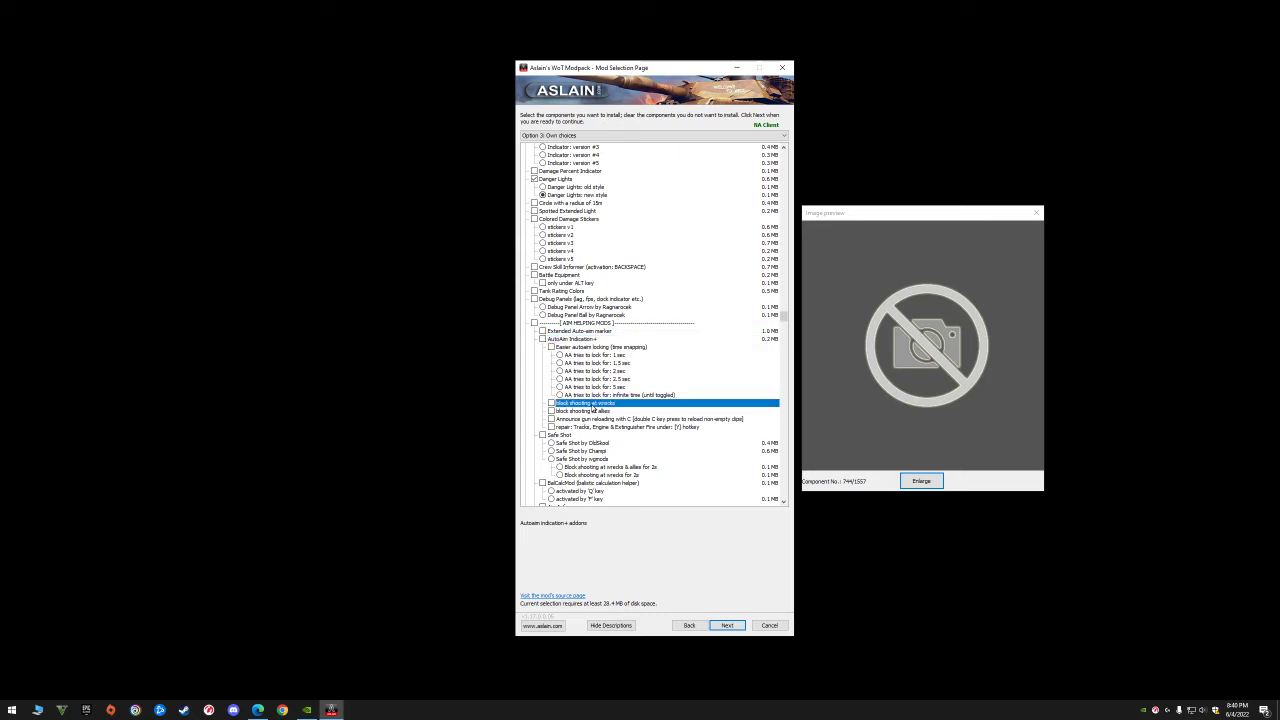
{"action": "left_click", "coordinate": [568, 412]}
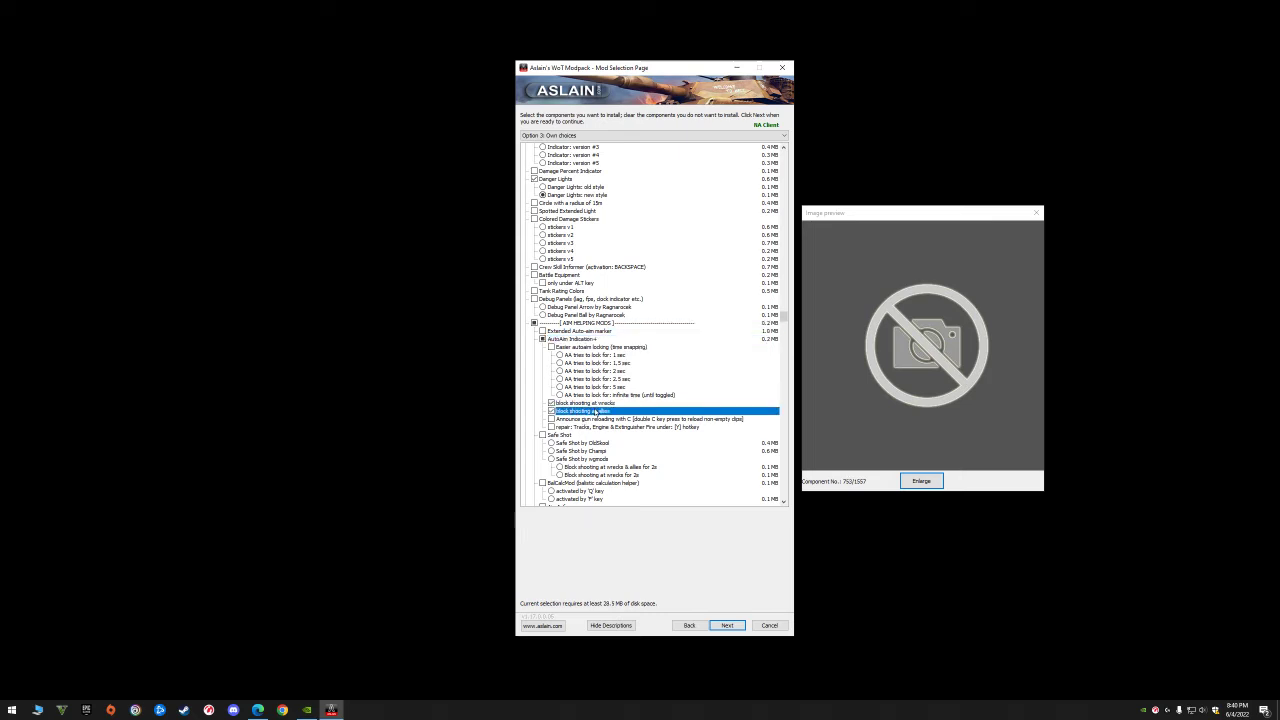
- Find the non-XVM Sixth Sense section and preview its Metal Gear static icon
{"action": "scroll", "coordinate": [675, 425], "scroll_direction": "down", "scroll_amount": 15}
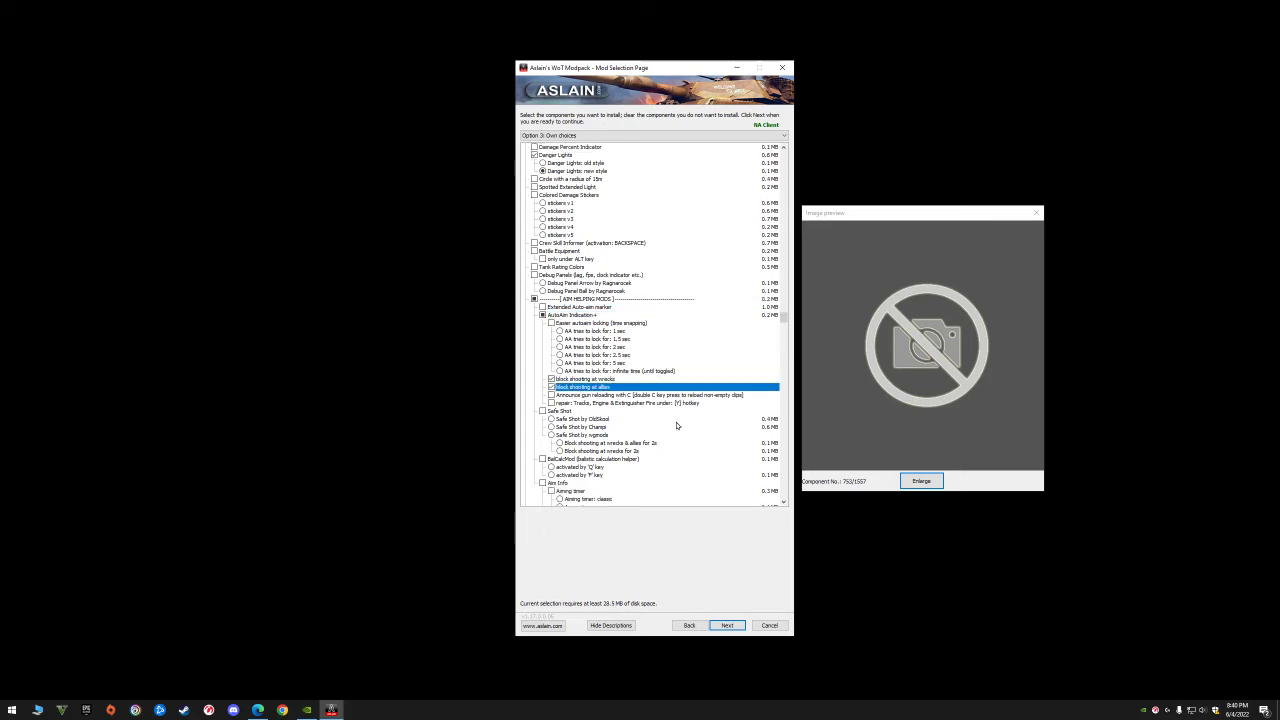
{"action": "scroll", "coordinate": [675, 425], "scroll_direction": "down", "scroll_amount": 15}
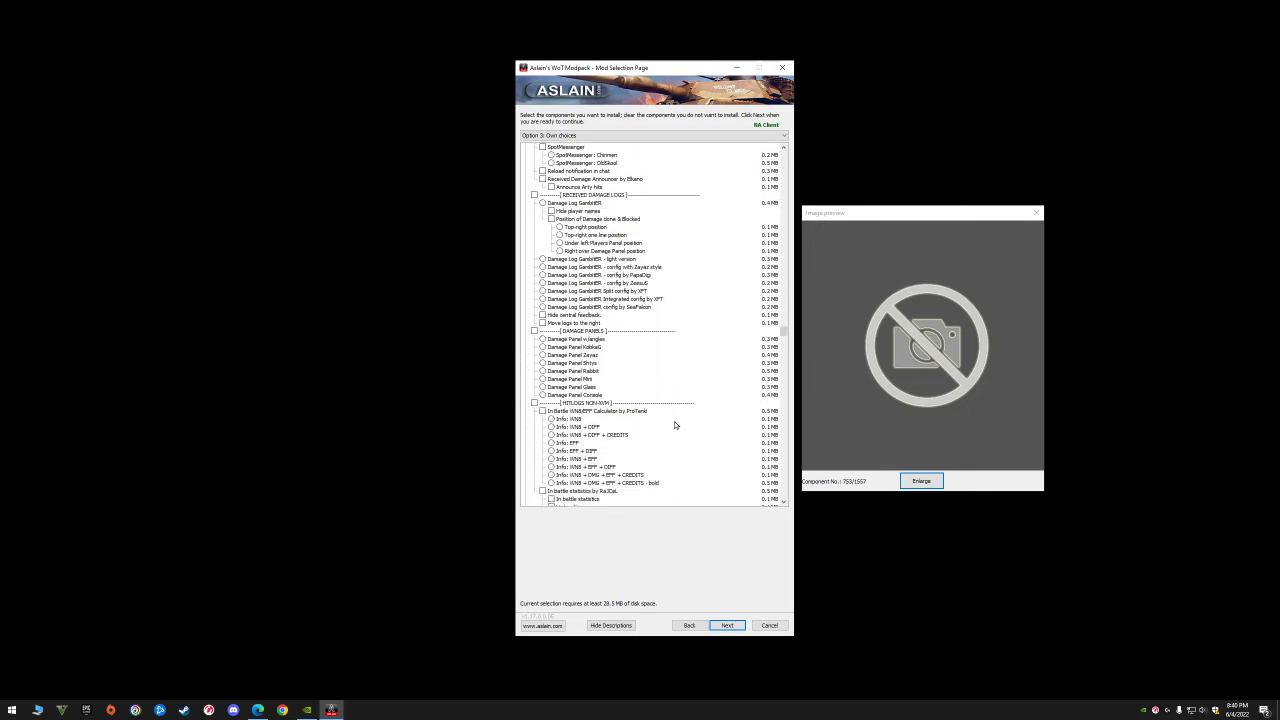
{"action": "scroll", "coordinate": [673, 423], "scroll_direction": "down", "scroll_amount": 15}
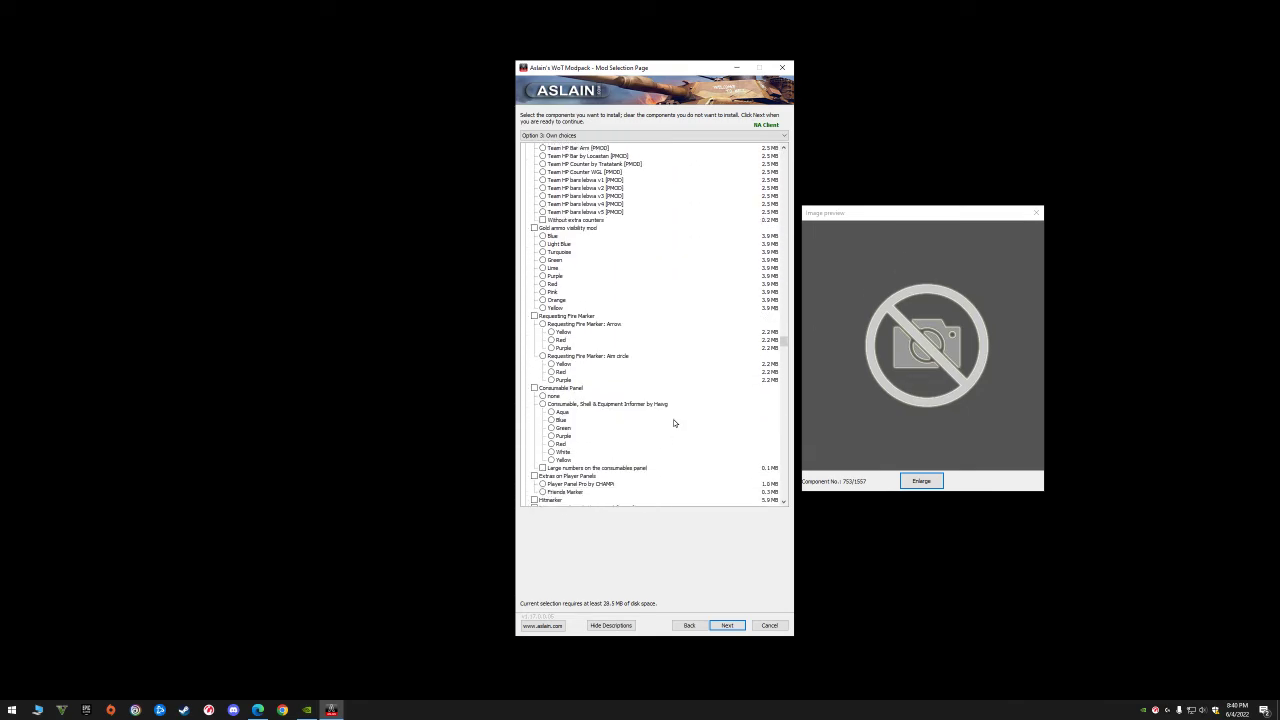
{"action": "scroll", "coordinate": [667, 410], "scroll_direction": "down", "scroll_amount": 8}
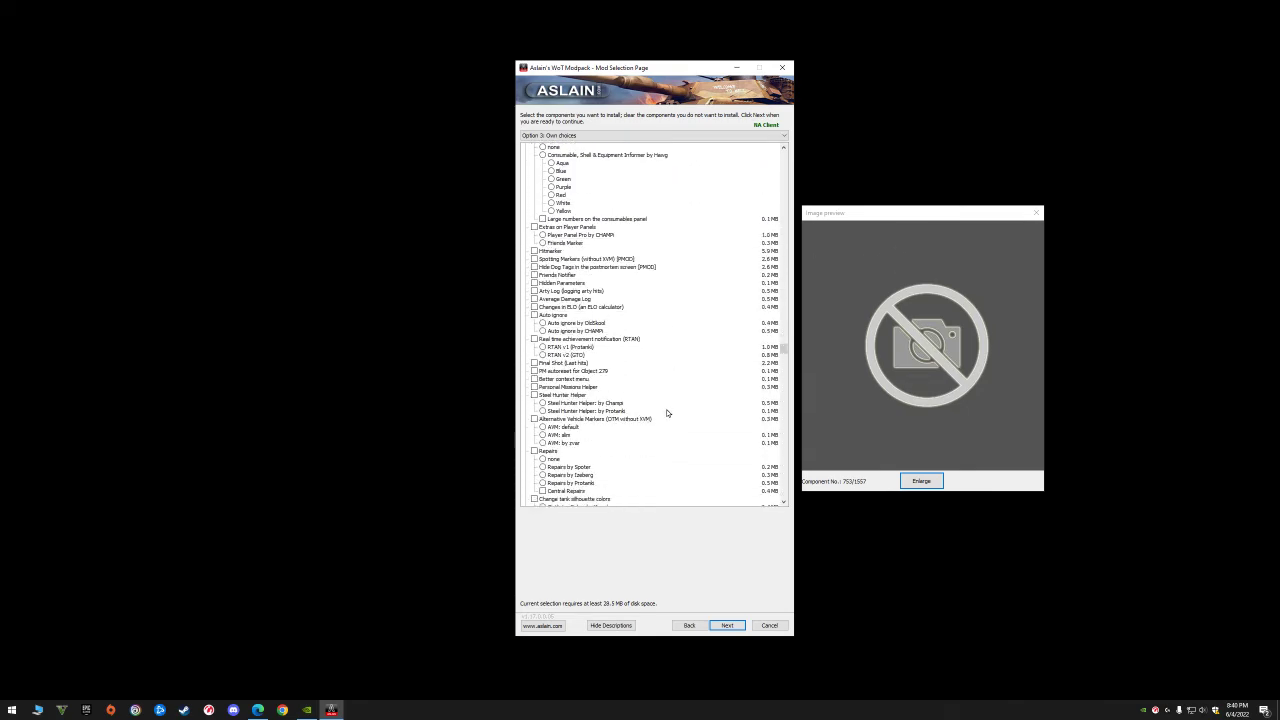
{"action": "scroll", "coordinate": [667, 413], "scroll_direction": "down", "scroll_amount": 2}
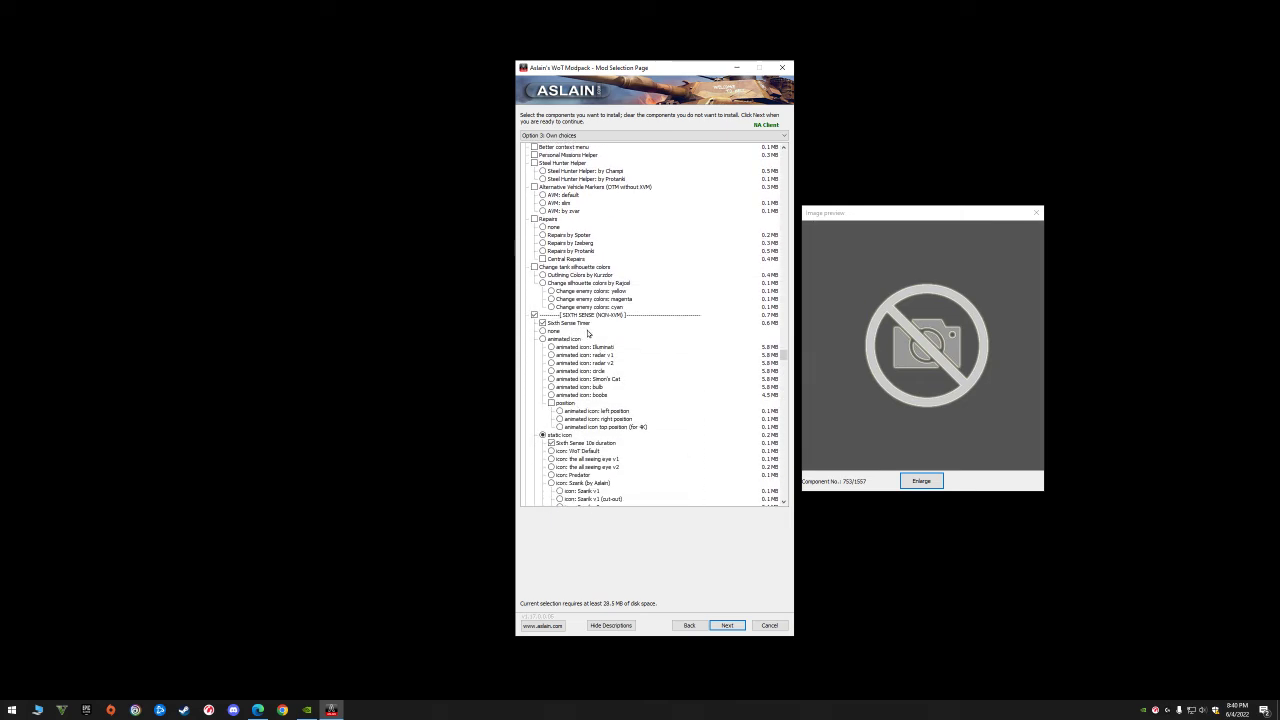
{"action": "scroll", "coordinate": [620, 338], "scroll_direction": "down", "scroll_amount": 2}
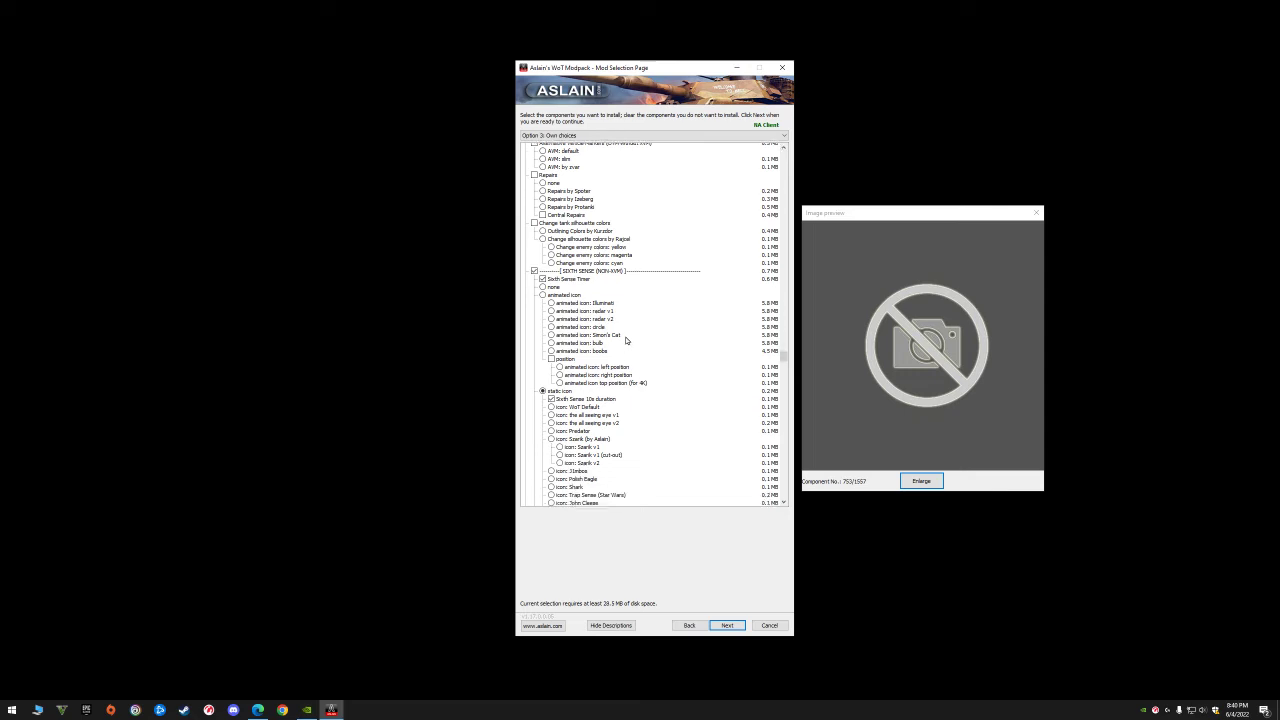
{"action": "scroll", "coordinate": [626, 341], "scroll_direction": "down", "scroll_amount": 1}
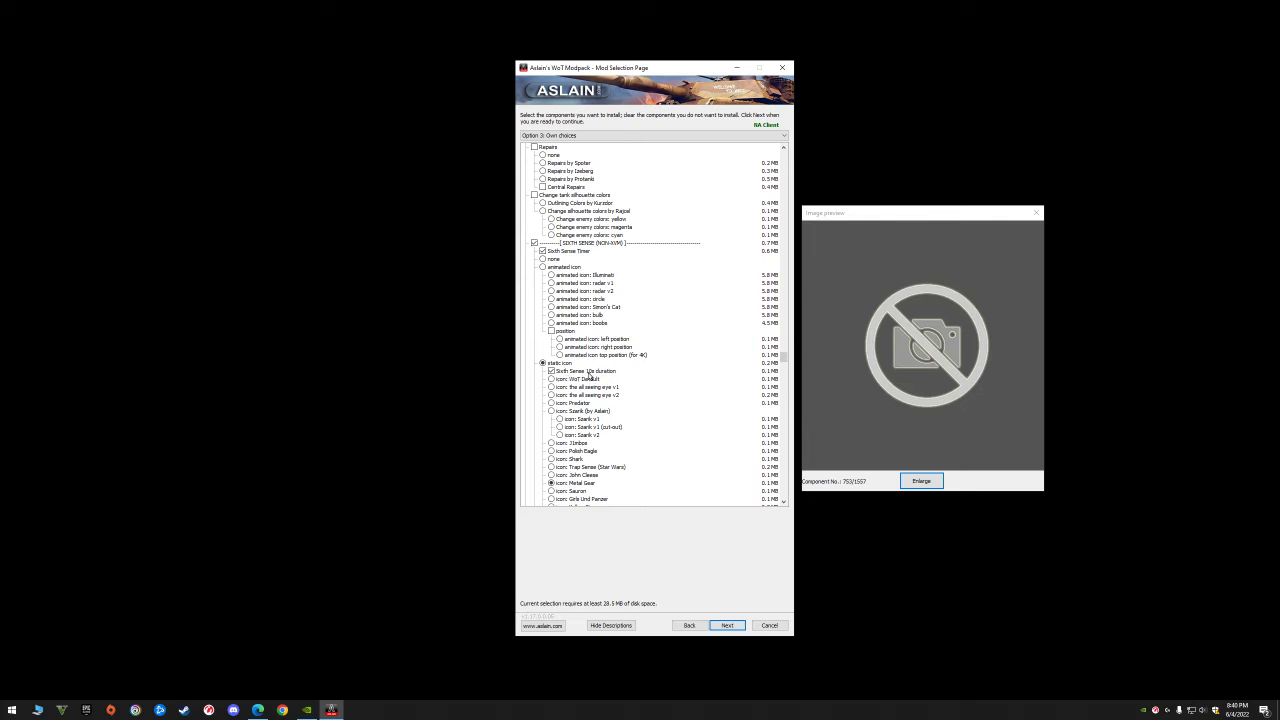
{"action": "scroll", "coordinate": [662, 457], "scroll_direction": "down", "scroll_amount": 3}
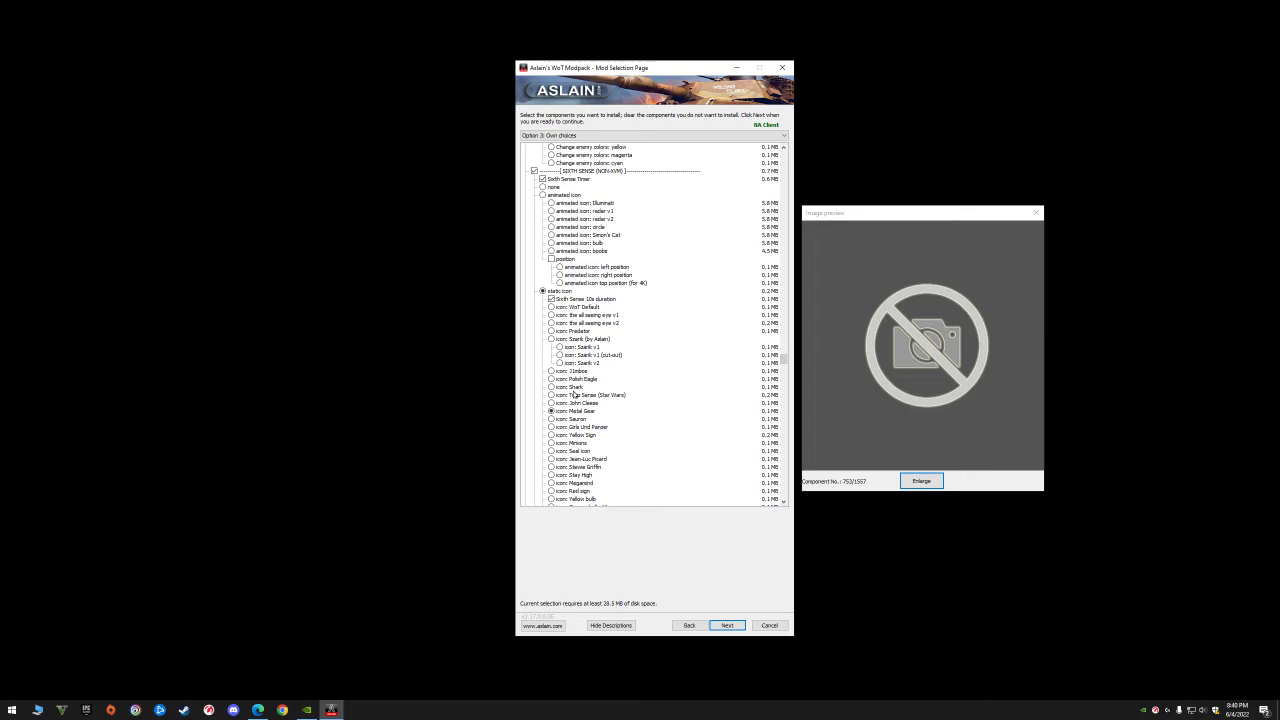
{"action": "left_click", "coordinate": [572, 388]}
{"action": "left_click", "coordinate": [580, 411]}
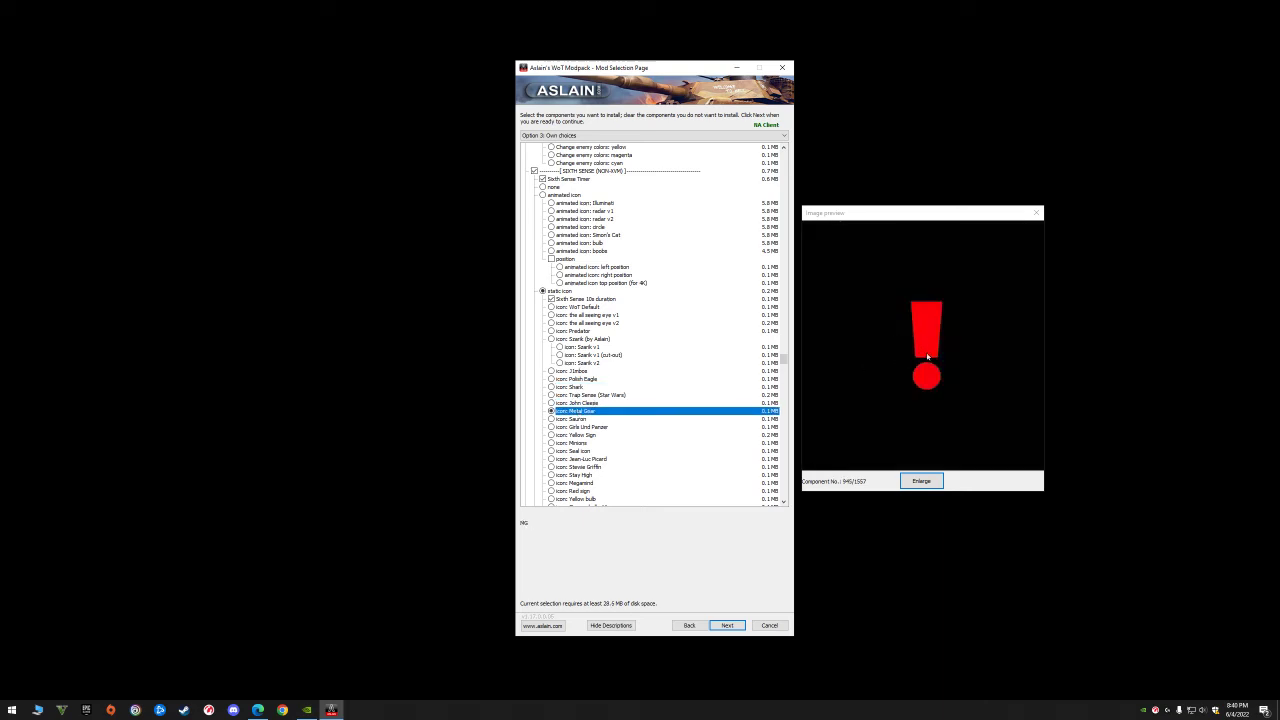
- Review the Sixth Sense sound choices and the Graphics Performance options, including Fog Remover, Limpid Stickers and WoT Tweaks
{"action": "scroll", "coordinate": [611, 429], "scroll_direction": "down", "scroll_amount": 15}
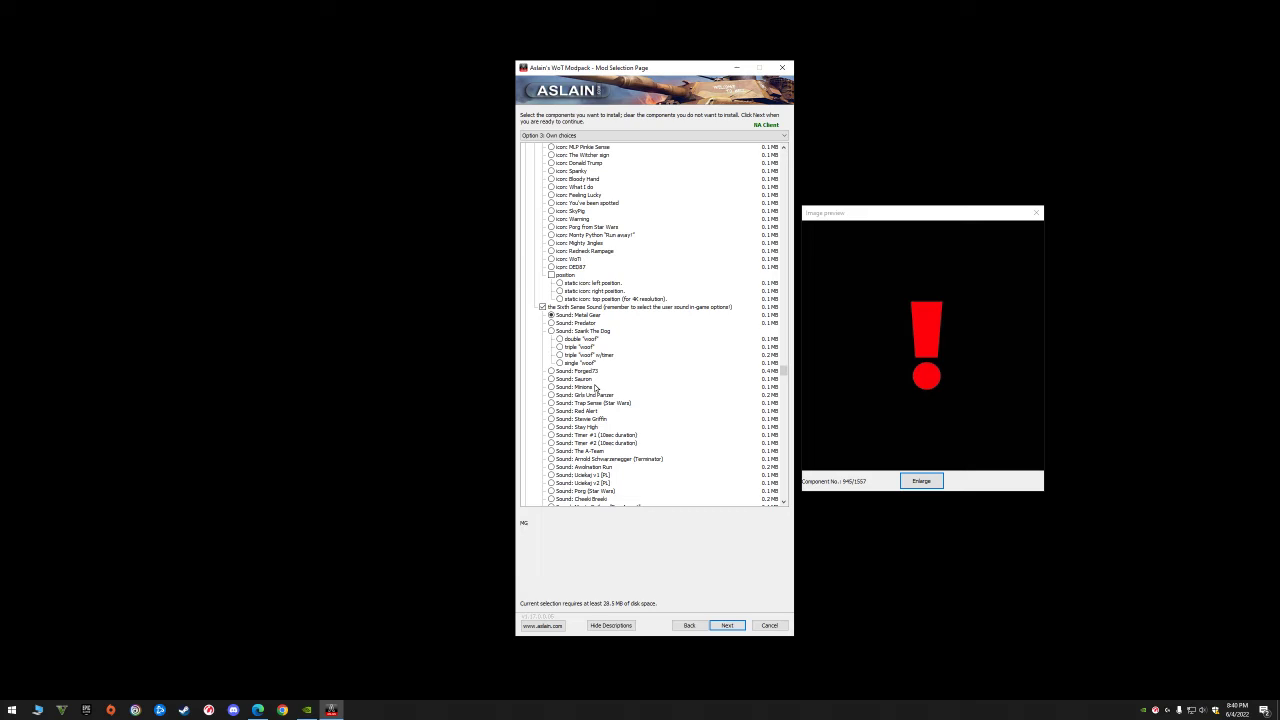
{"action": "scroll", "coordinate": [596, 388], "scroll_direction": "down", "scroll_amount": 10}
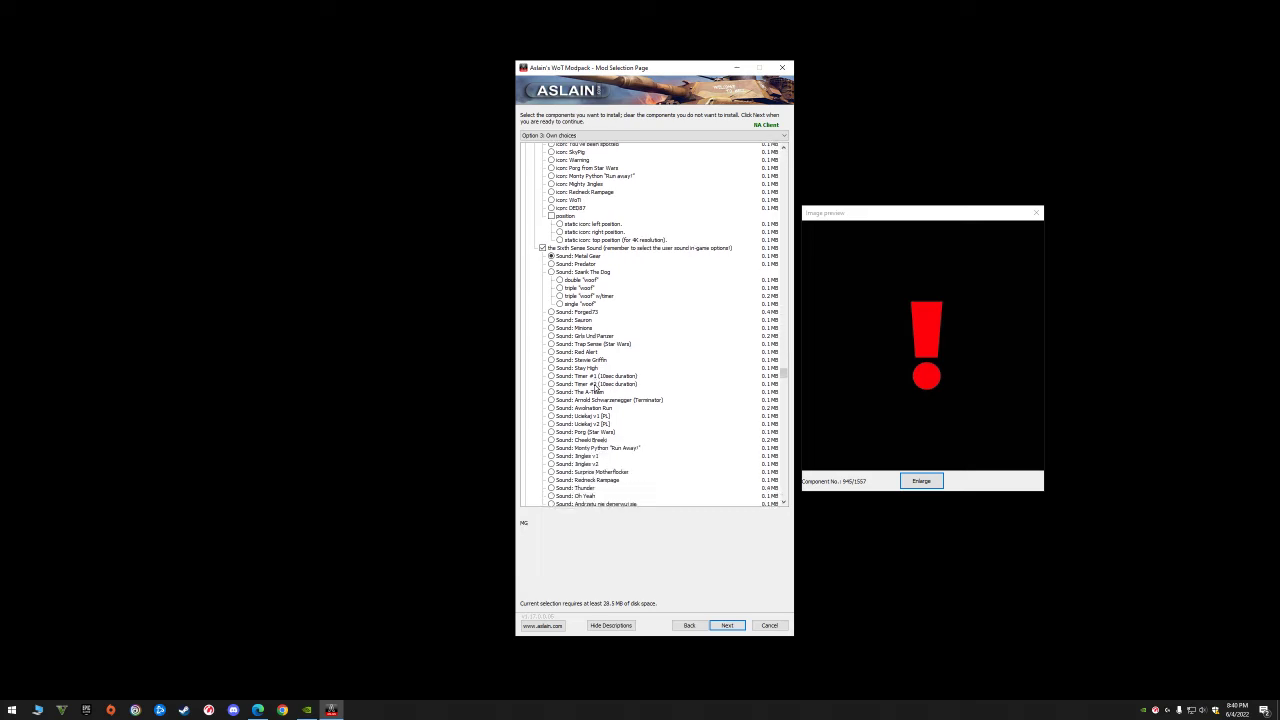
{"action": "scroll", "coordinate": [592, 389], "scroll_direction": "down", "scroll_amount": 3}
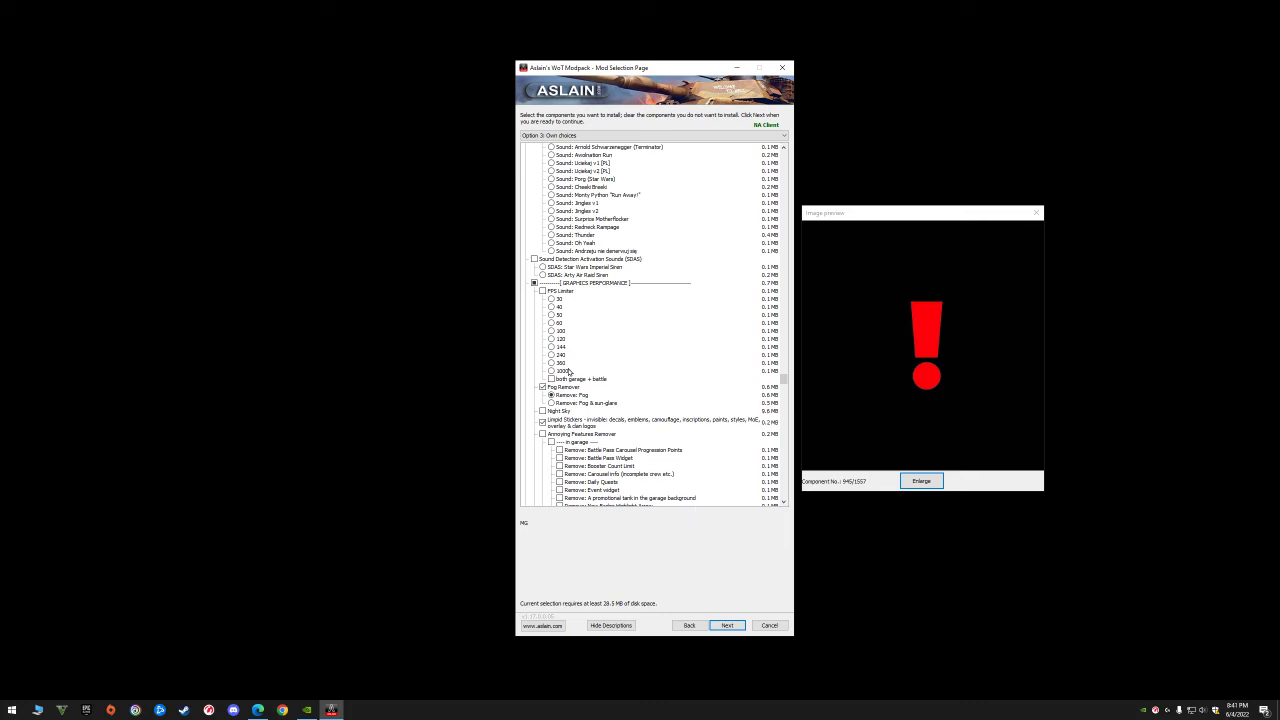
{"action": "scroll", "coordinate": [613, 381], "scroll_direction": "down", "scroll_amount": 4}
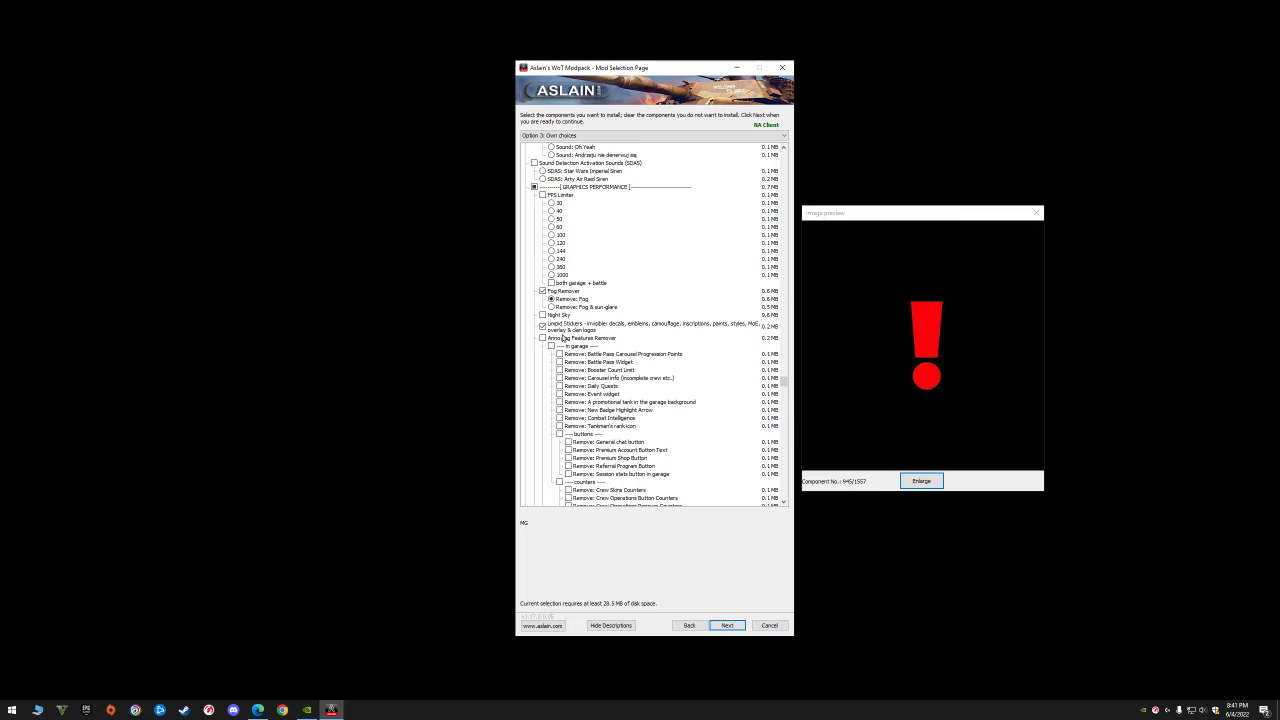
{"action": "scroll", "coordinate": [660, 425], "scroll_direction": "down", "scroll_amount": 15}
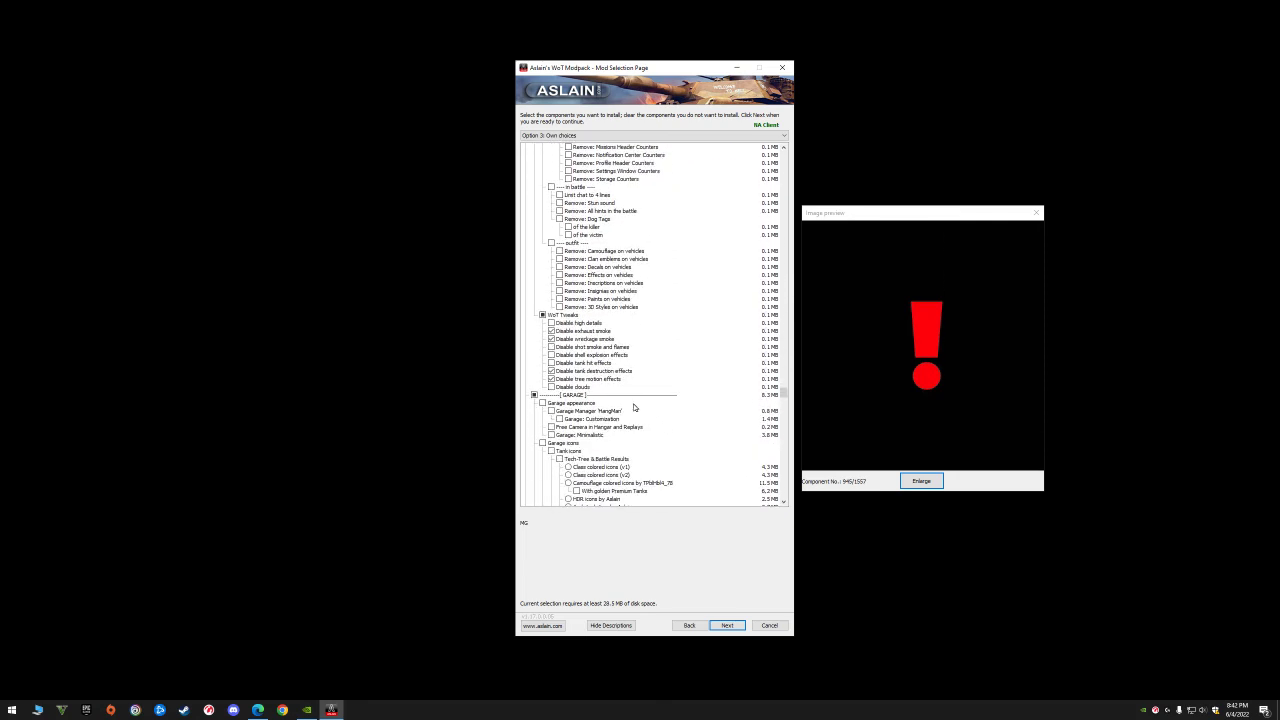
{"action": "scroll", "coordinate": [640, 408], "scroll_direction": "down", "scroll_amount": 1}
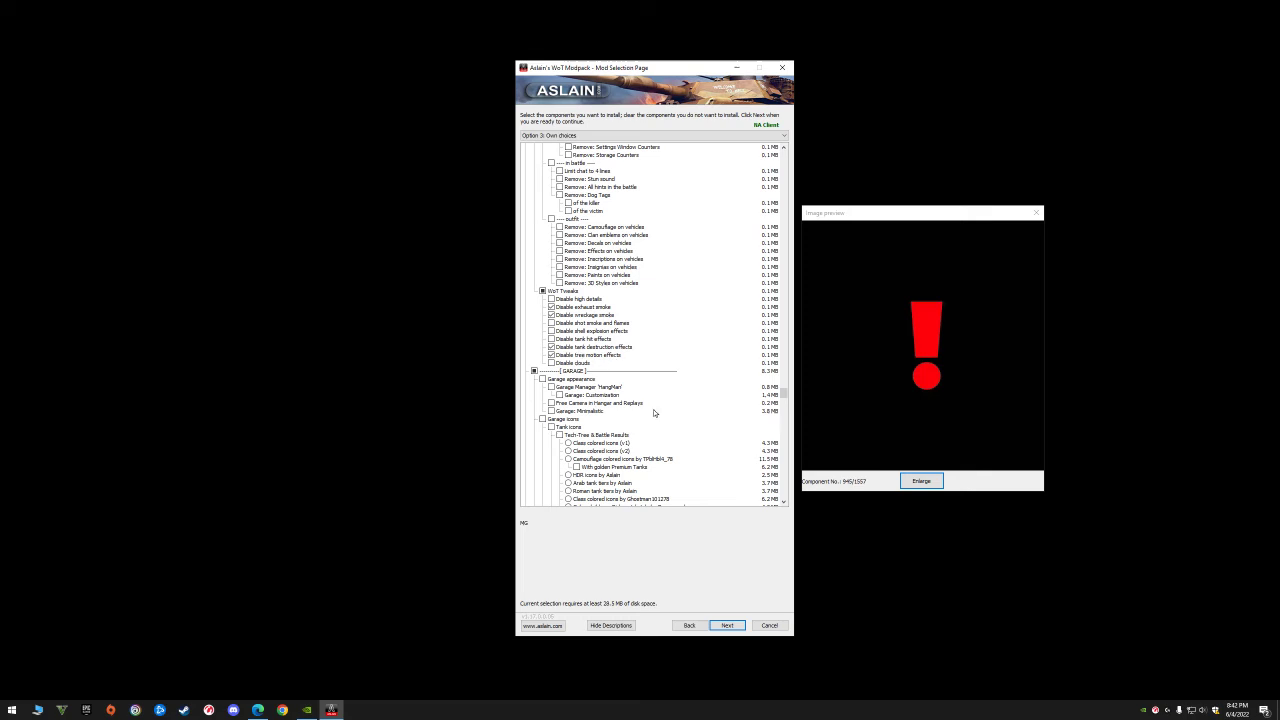
- Preview the Hangar Booster Viewer and Battle Hits Viewer mods in the Garage section
{"action": "scroll", "coordinate": [660, 415], "scroll_direction": "down", "scroll_amount": 6}
{"action": "scroll", "coordinate": [673, 419], "scroll_direction": "down", "scroll_amount": 15}
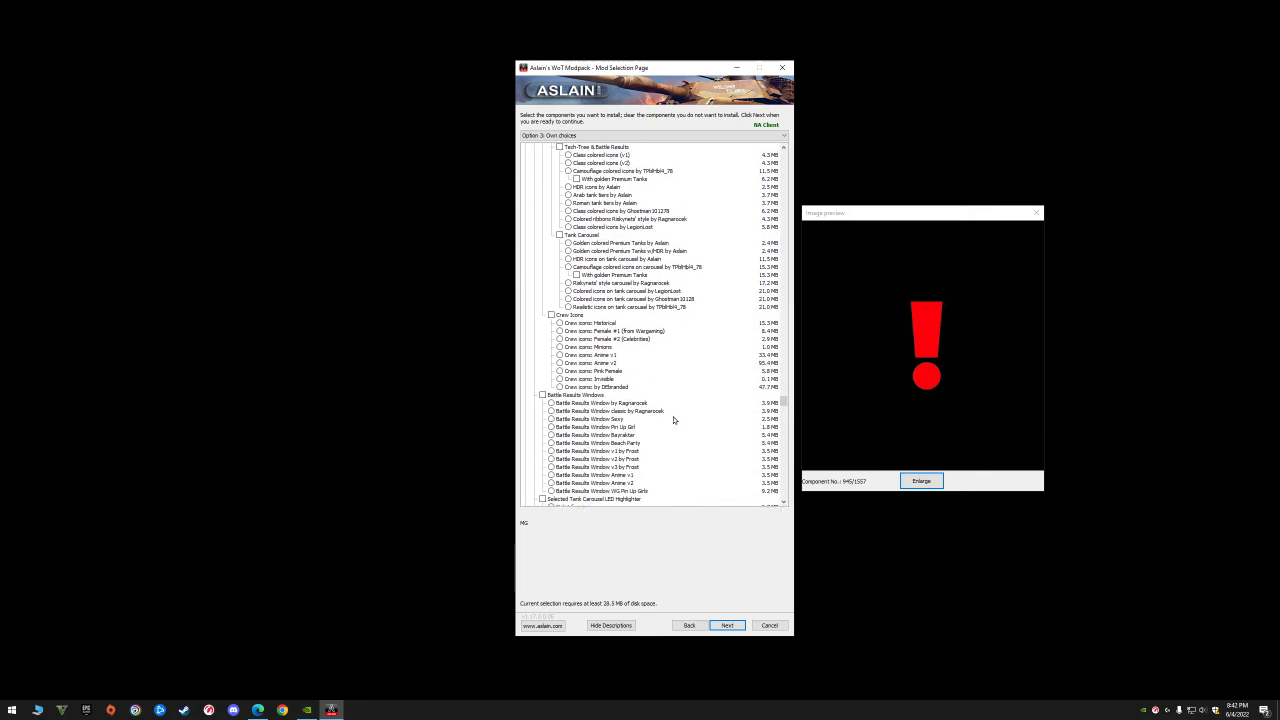
{"action": "scroll", "coordinate": [673, 419], "scroll_direction": "down", "scroll_amount": 6}
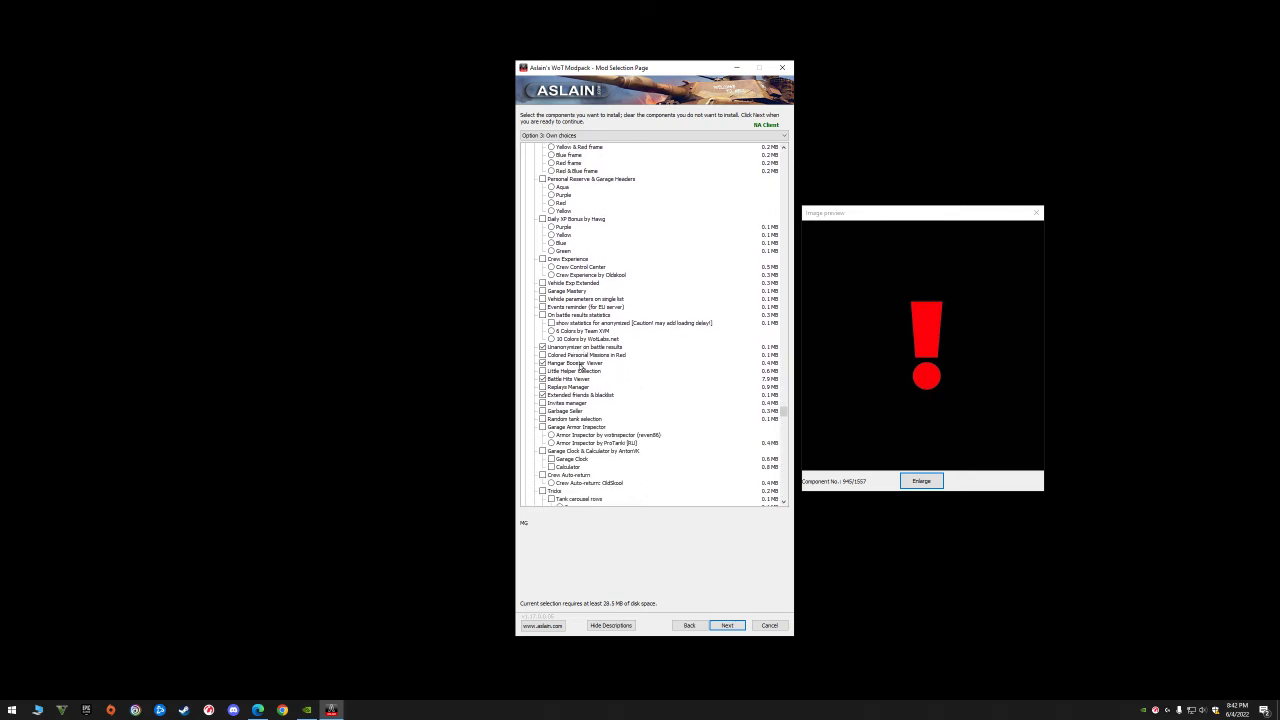
{"action": "left_click", "coordinate": [581, 366]}
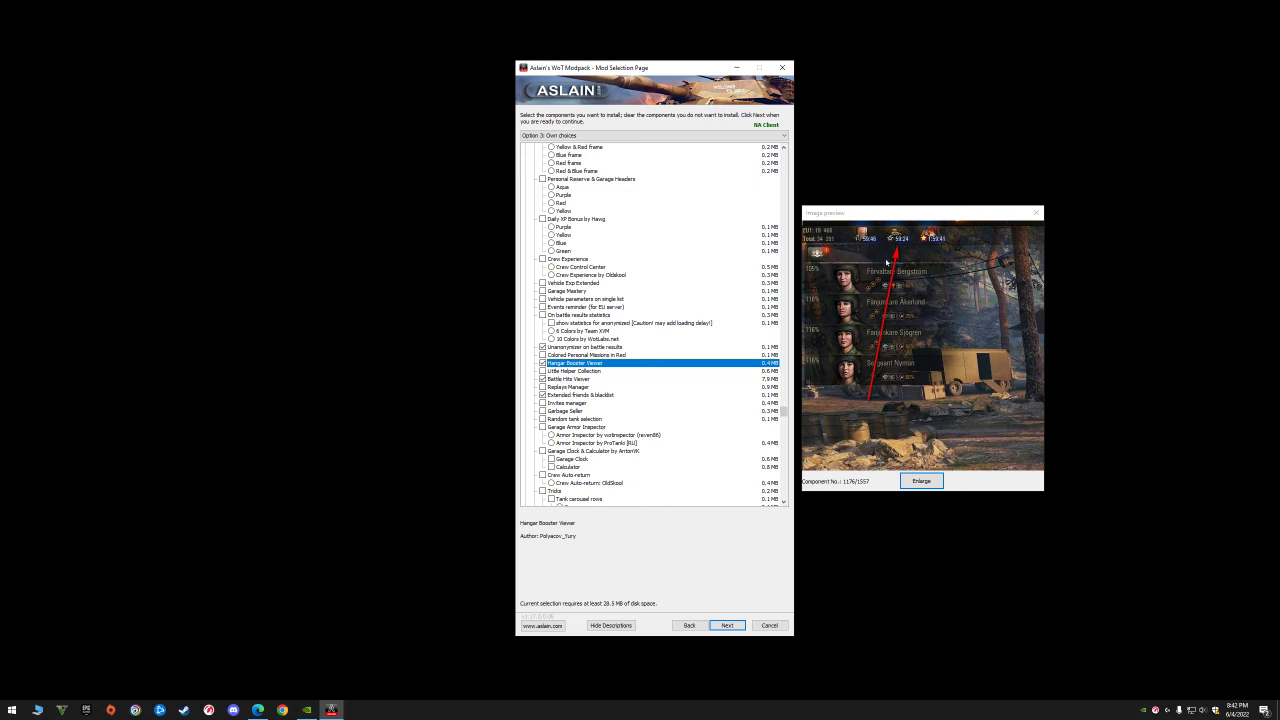
{"action": "left_click", "coordinate": [572, 379]}
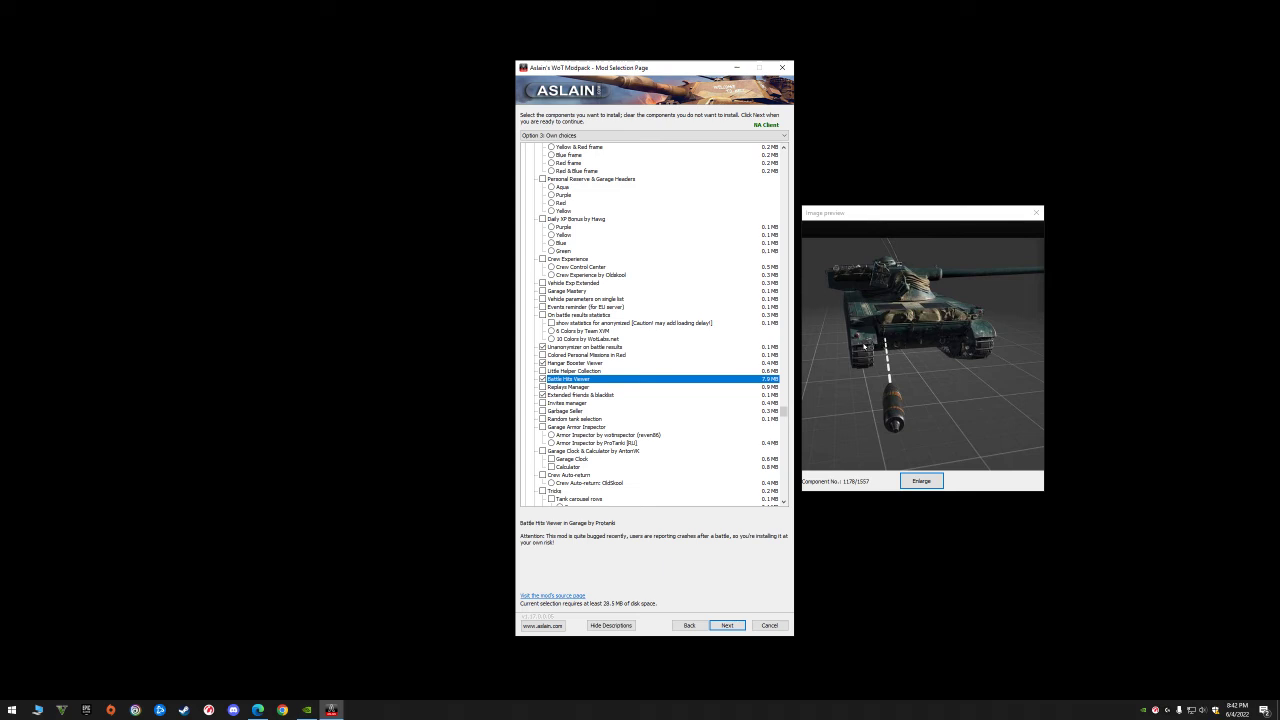
{"action": "left_click", "coordinate": [886, 343]}
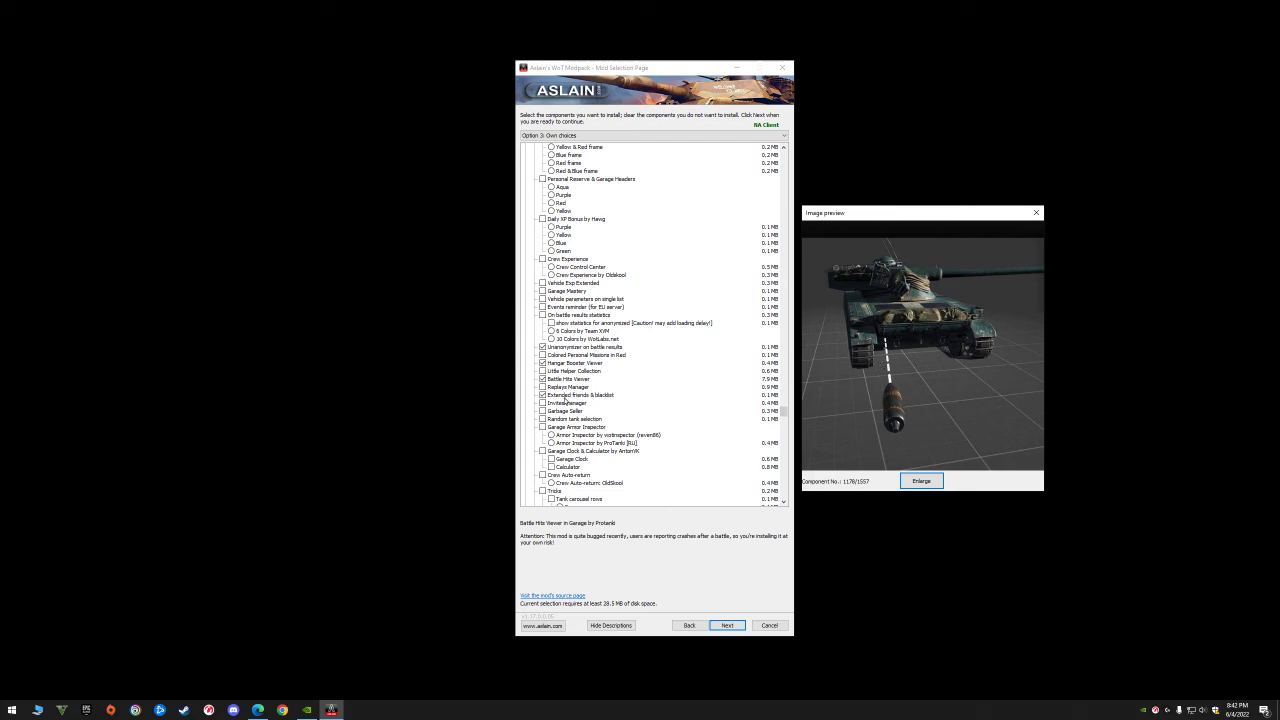
- Review the remaining mod sections, from session statistics and sounds through destroyed-vehicle skins and minimap mods to the modpack markings
{"action": "scroll", "coordinate": [621, 418], "scroll_direction": "down", "scroll_amount": 9}
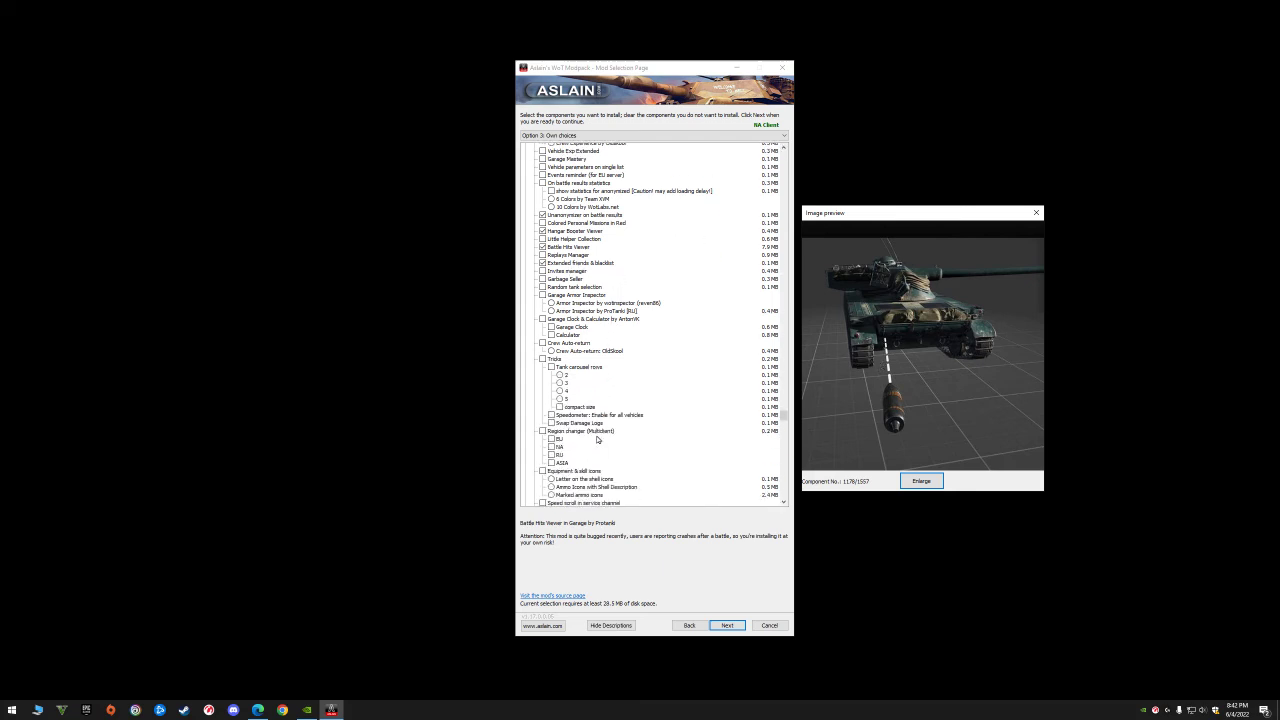
{"action": "scroll", "coordinate": [602, 437], "scroll_direction": "down", "scroll_amount": 10}
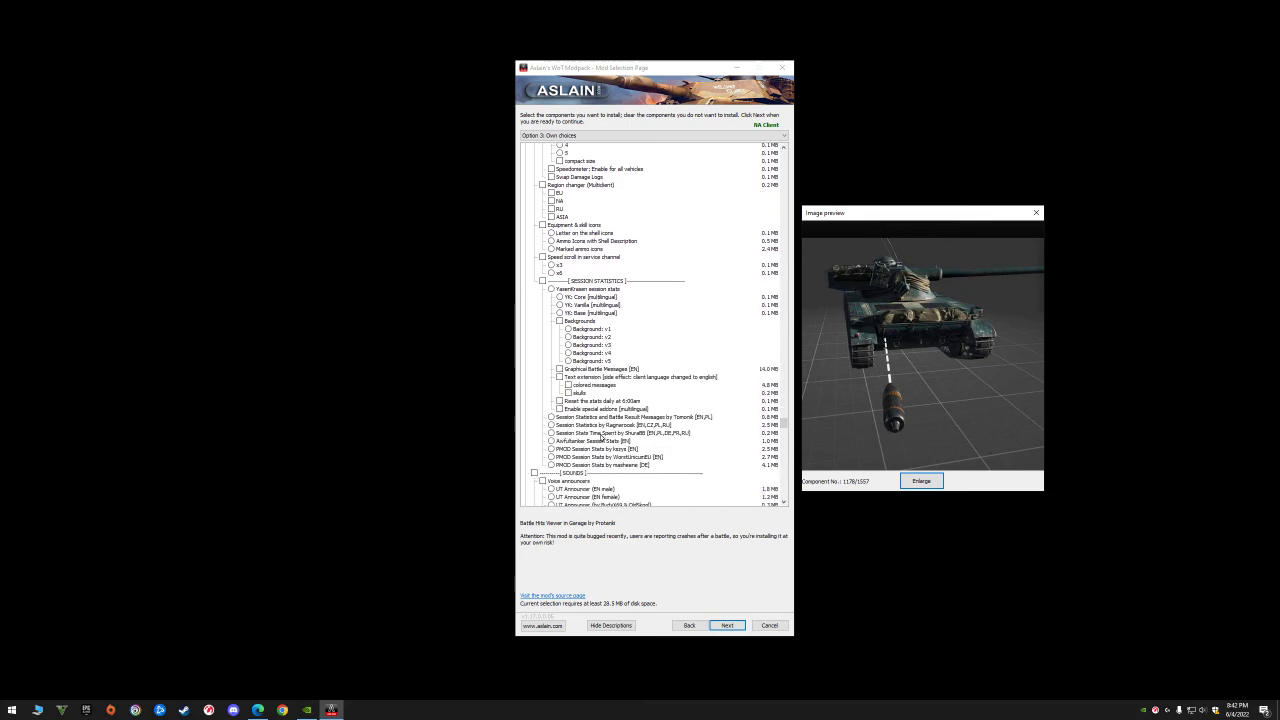
{"action": "scroll", "coordinate": [598, 432], "scroll_direction": "down", "scroll_amount": 6}
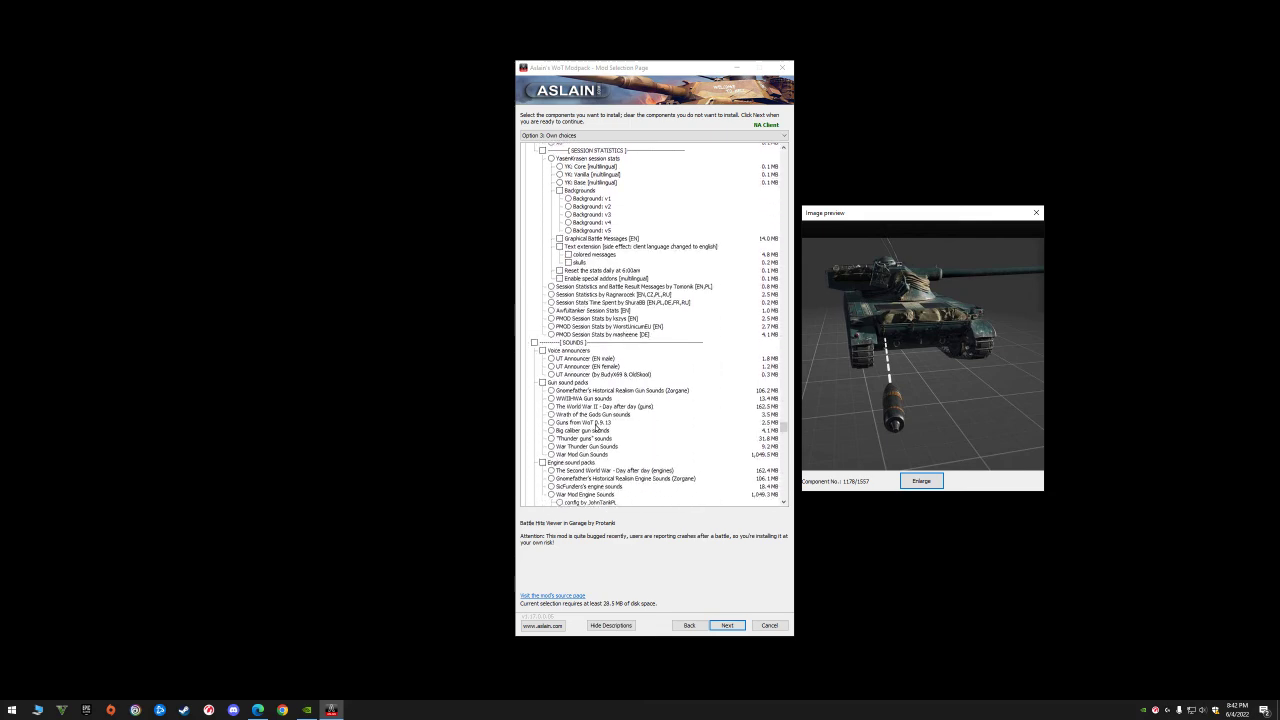
{"action": "scroll", "coordinate": [596, 427], "scroll_direction": "down", "scroll_amount": 12}
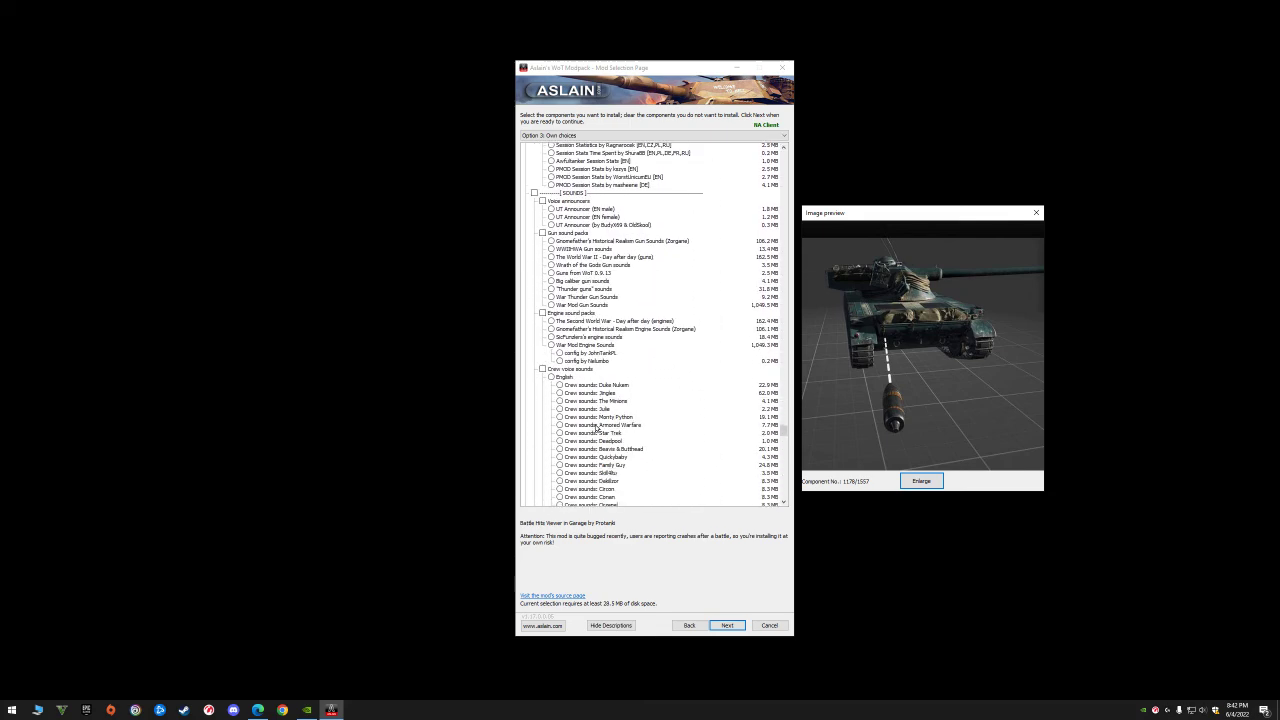
{"action": "scroll", "coordinate": [596, 427], "scroll_direction": "down", "scroll_amount": 15}
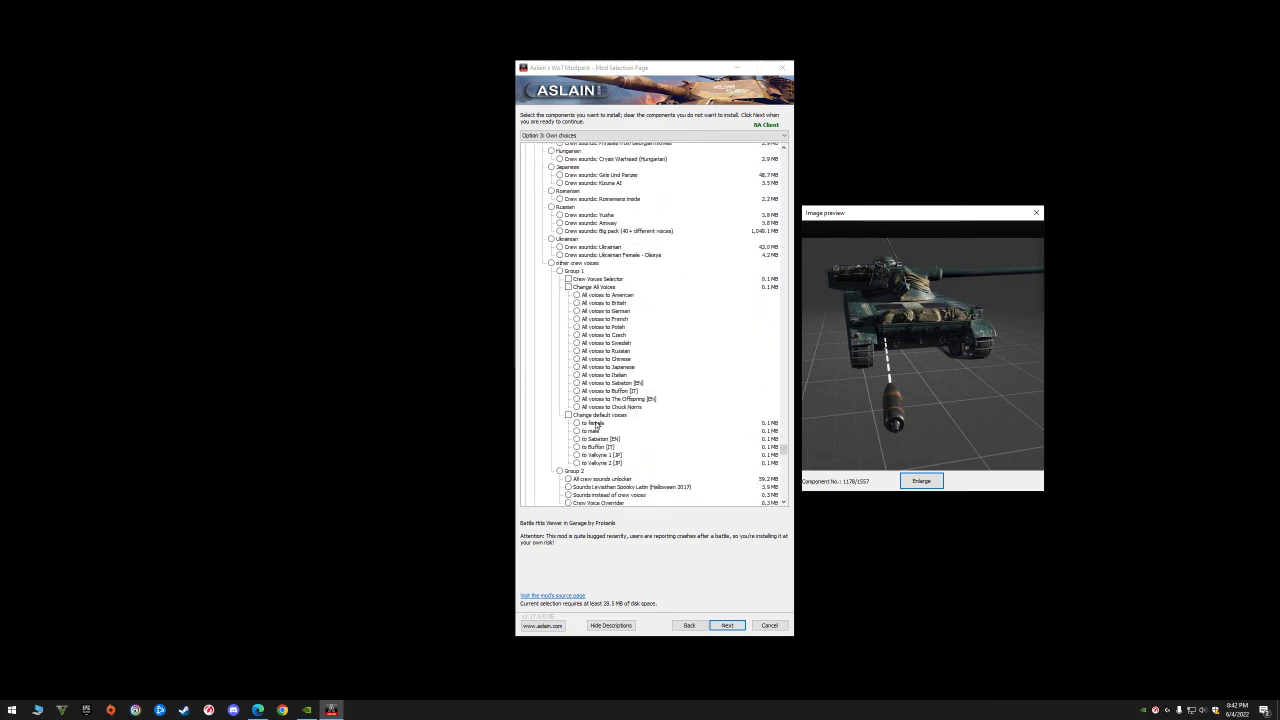
{"action": "scroll", "coordinate": [595, 424], "scroll_direction": "down", "scroll_amount": 15}
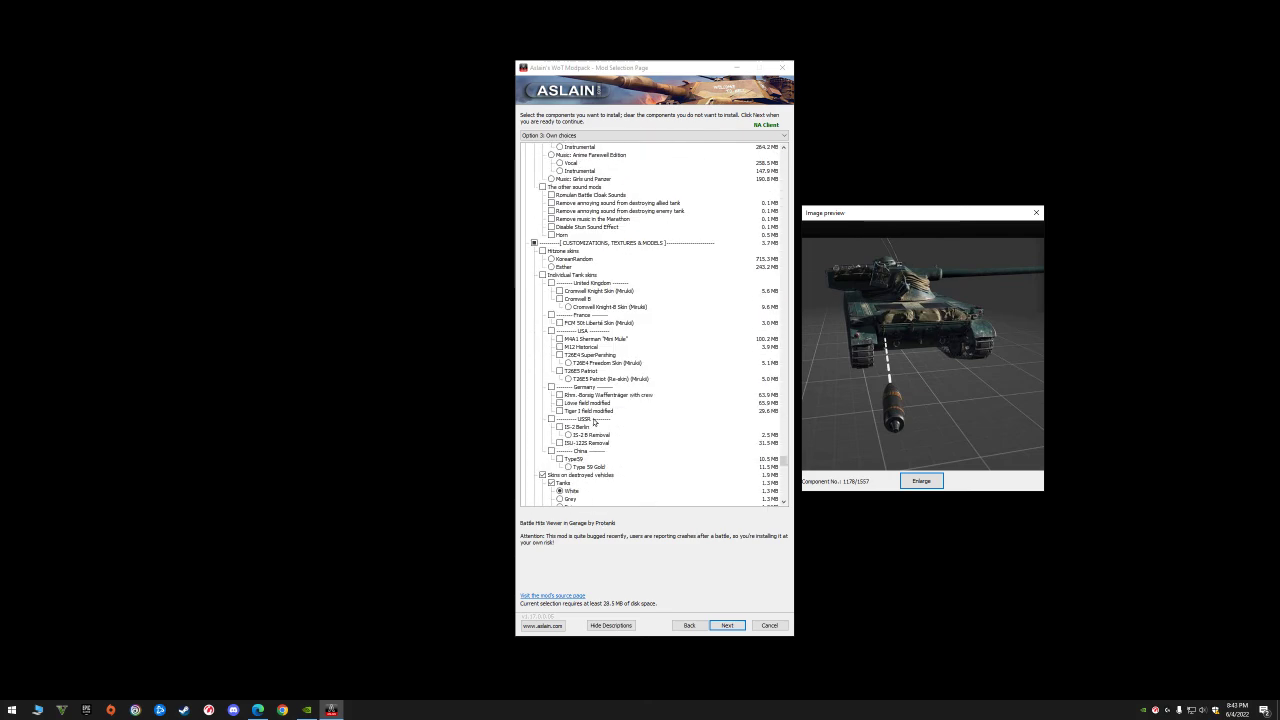
{"action": "scroll", "coordinate": [605, 375], "scroll_direction": "down", "scroll_amount": 3}
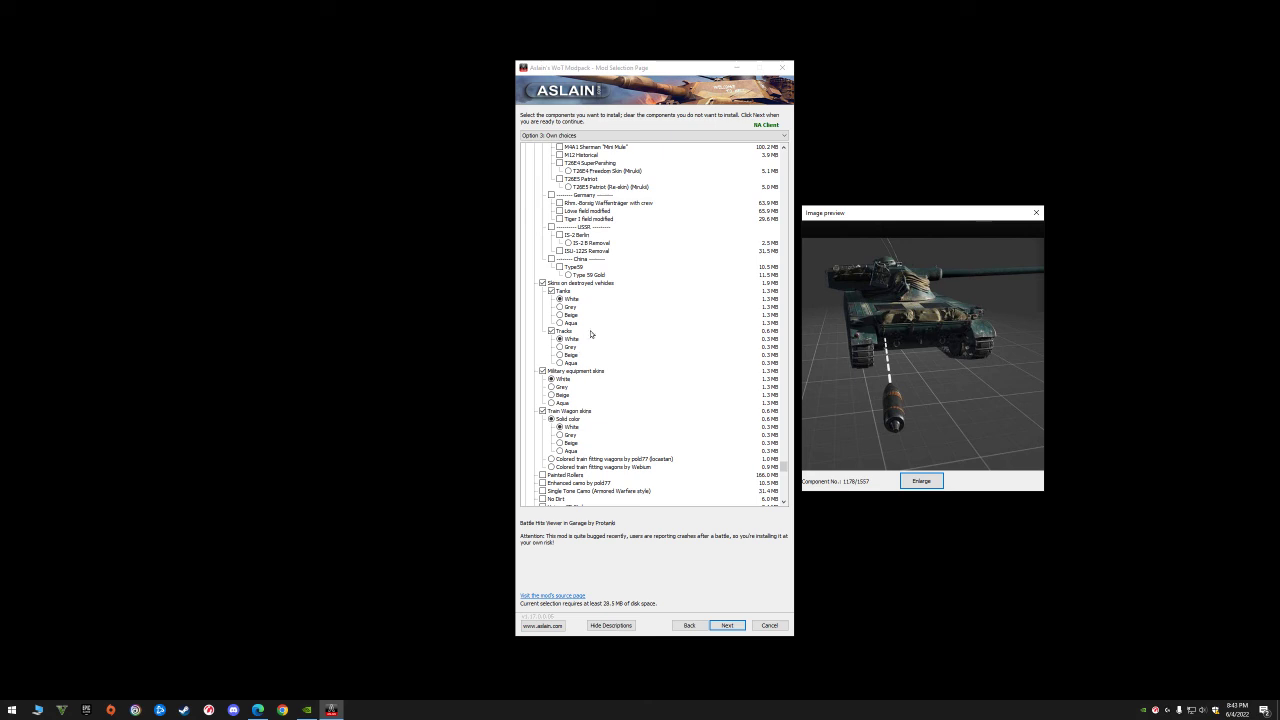
{"action": "scroll", "coordinate": [630, 368], "scroll_direction": "down", "scroll_amount": 4}
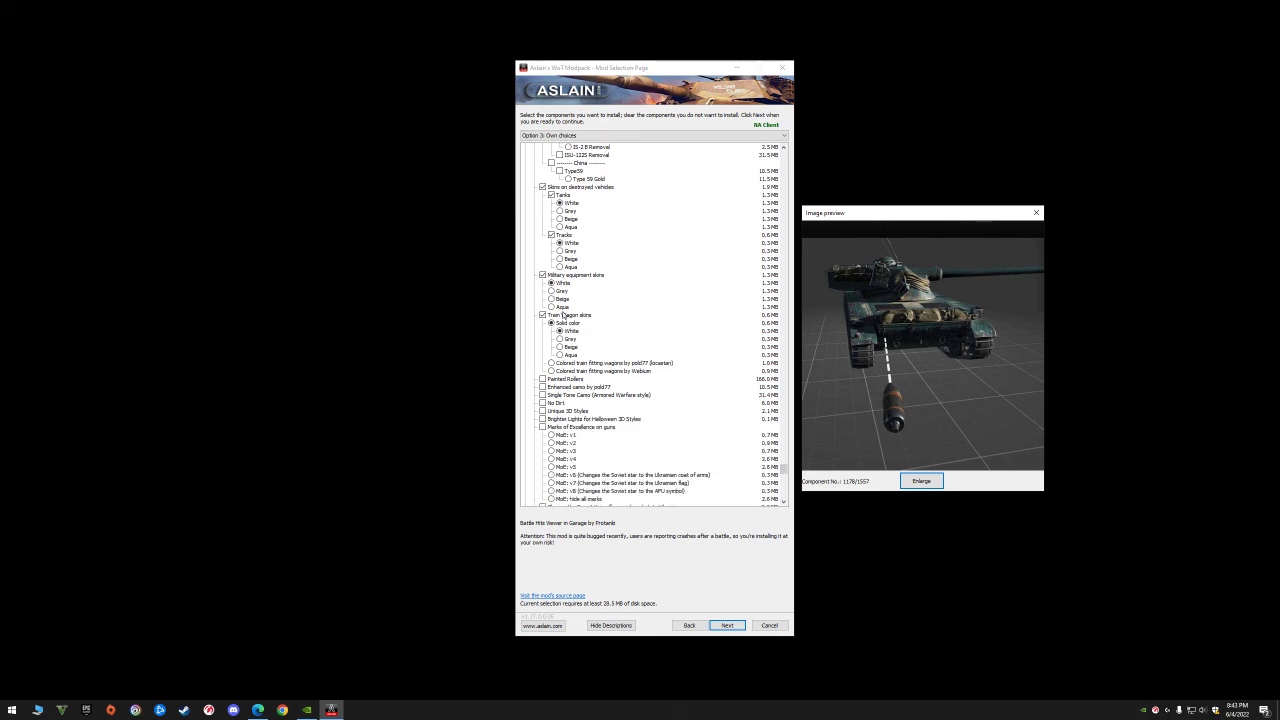
{"action": "scroll", "coordinate": [631, 441], "scroll_direction": "down", "scroll_amount": 10}
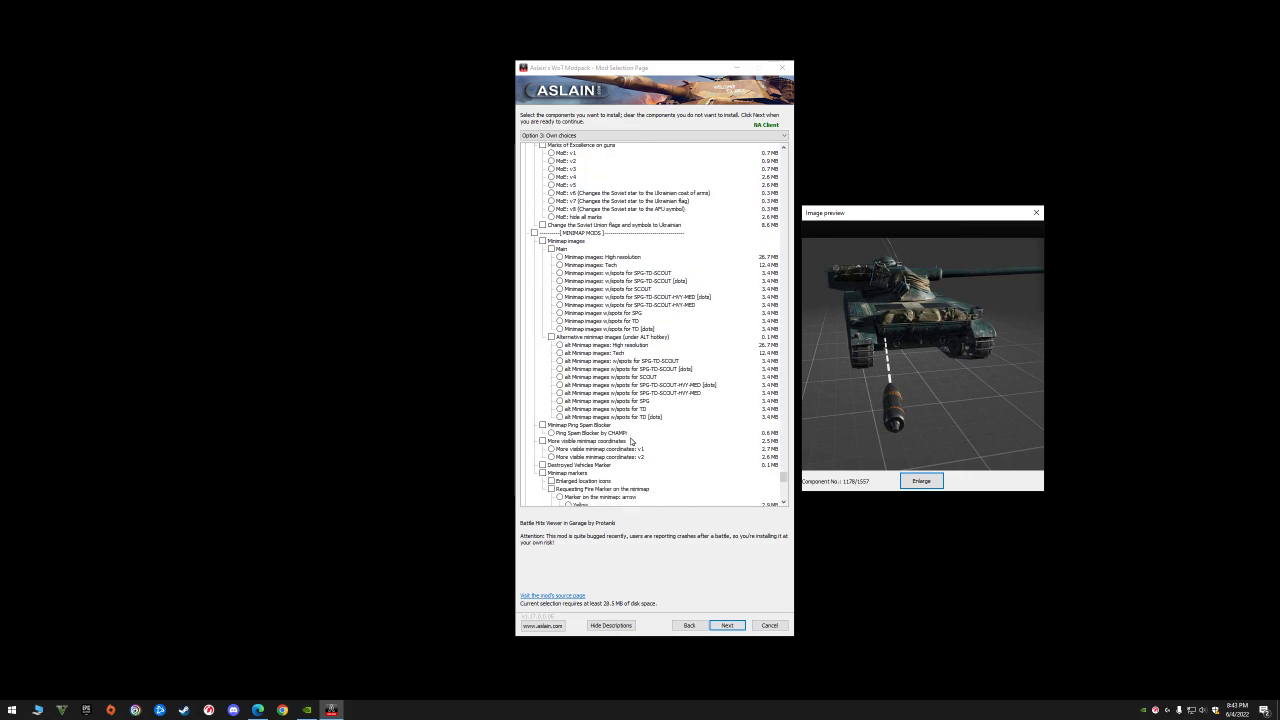
{"action": "scroll", "coordinate": [631, 441], "scroll_direction": "down", "scroll_amount": 20}
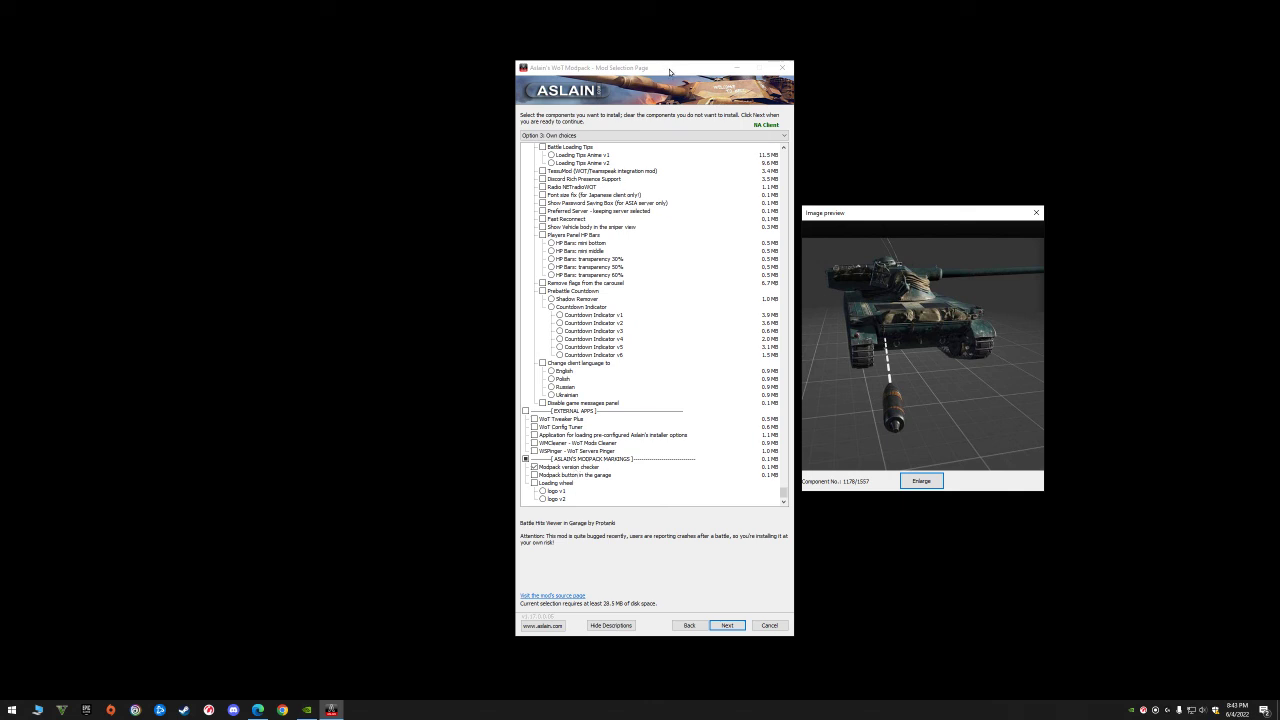
- Accept the mod selection, keep the tasks deleting previous mods and Python and XVM logs, and start the installation
{"action": "left_click_drag", "start_coordinate": [670, 72], "coordinate": [637, 66]}
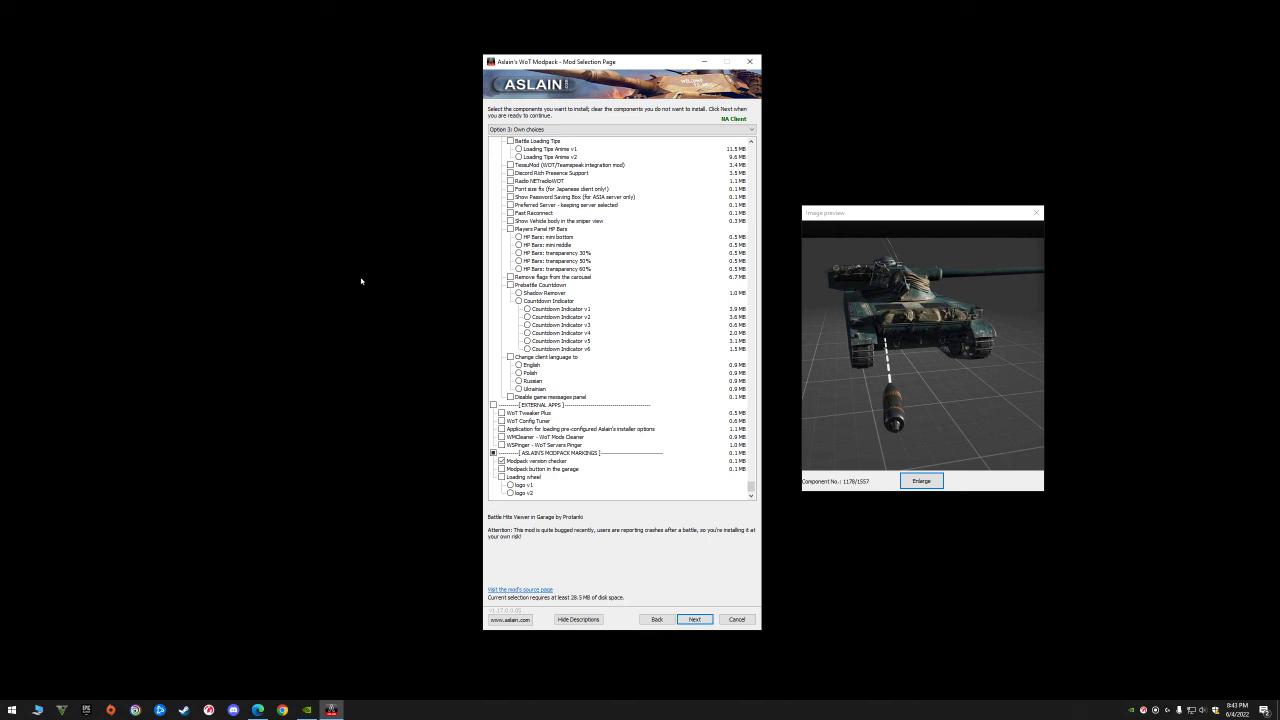
{"action": "left_click", "coordinate": [700, 619]}
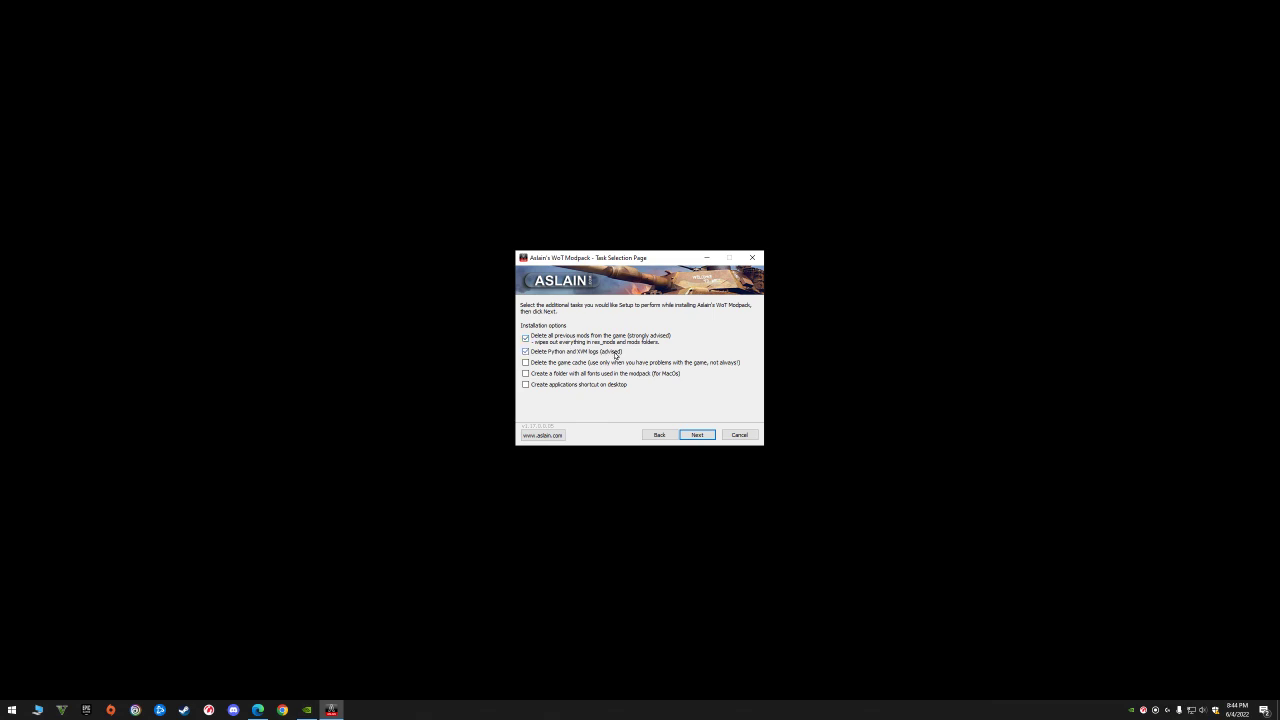
{"action": "left_click", "coordinate": [697, 434]}
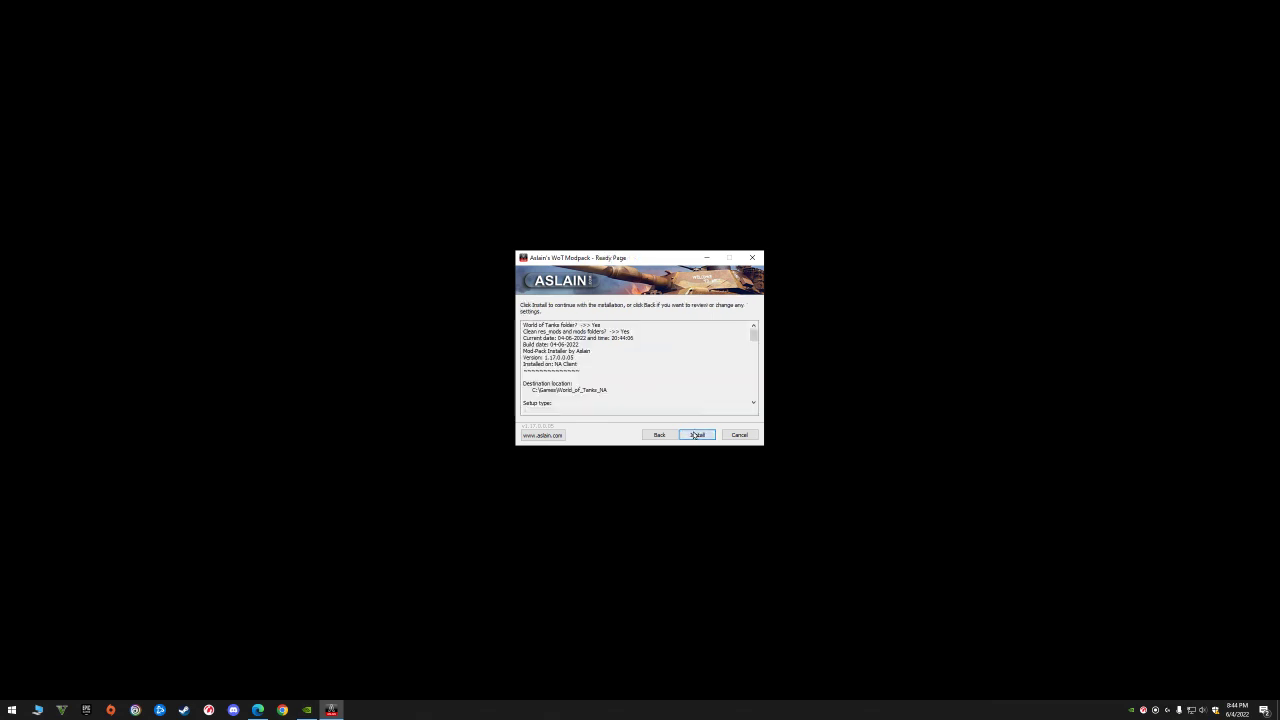
{"action": "left_click", "coordinate": [693, 435]}
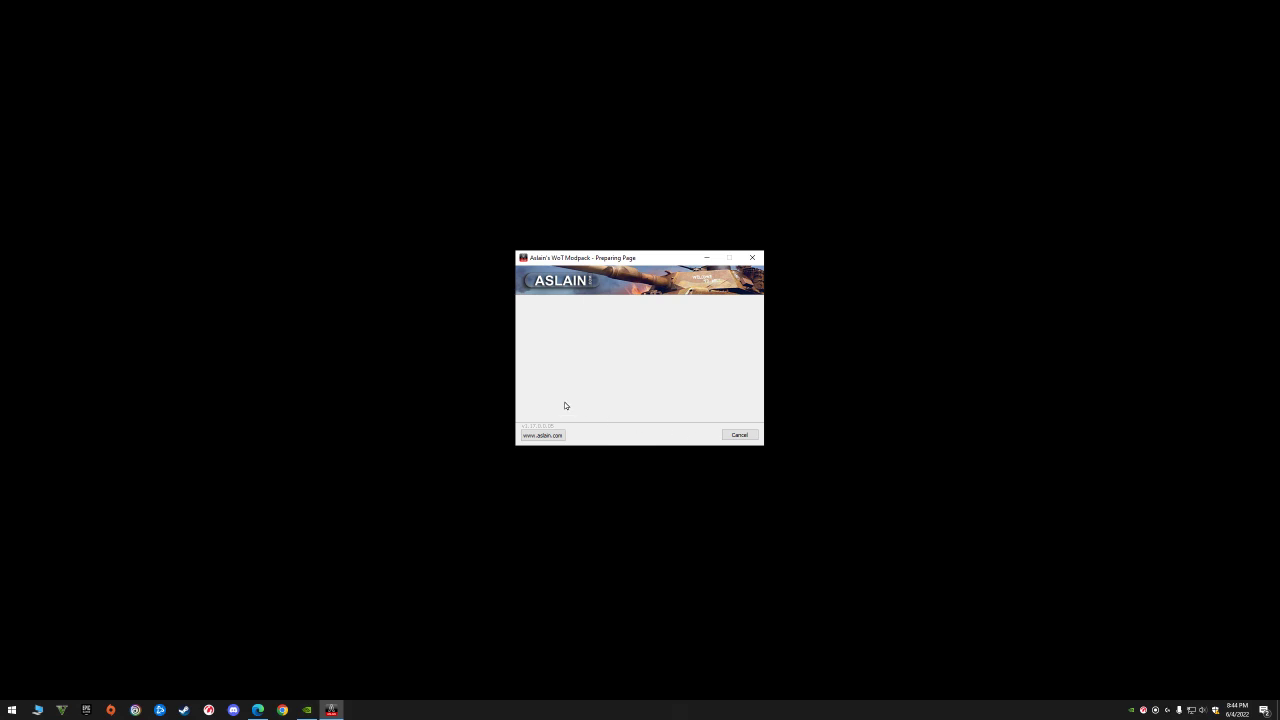